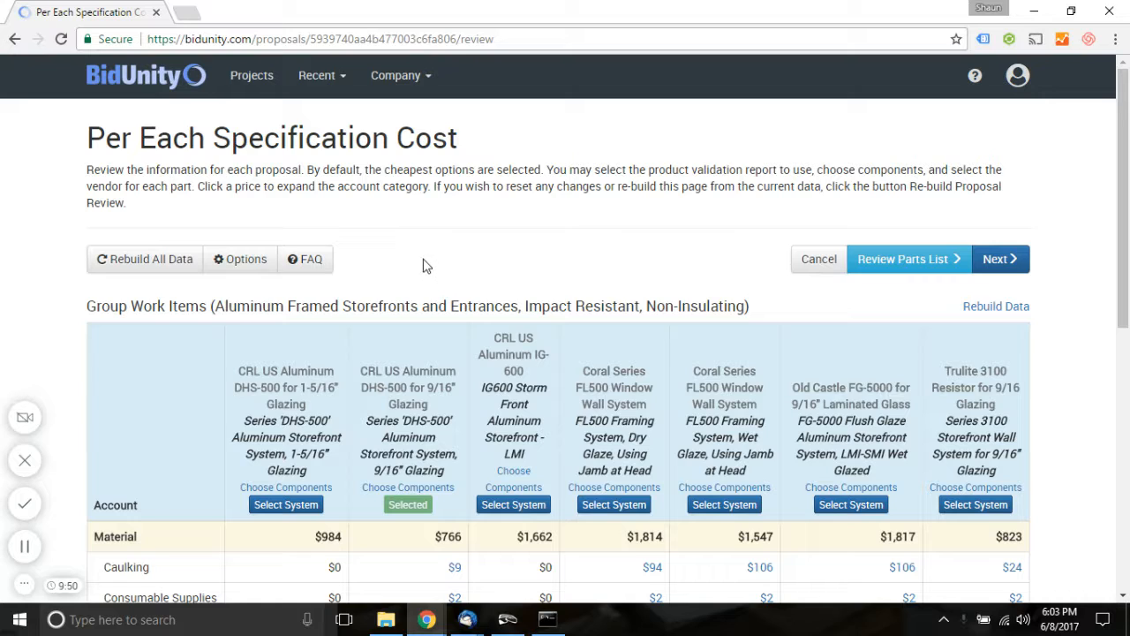
left_click(408, 80)
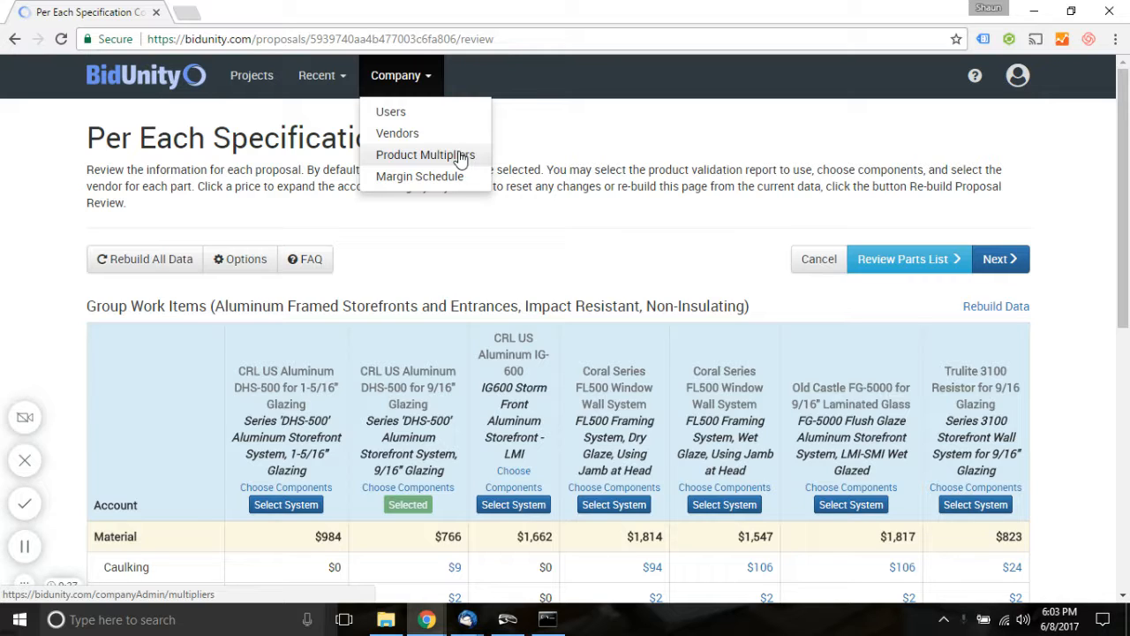
left_click(596, 182)
left_click(1020, 76)
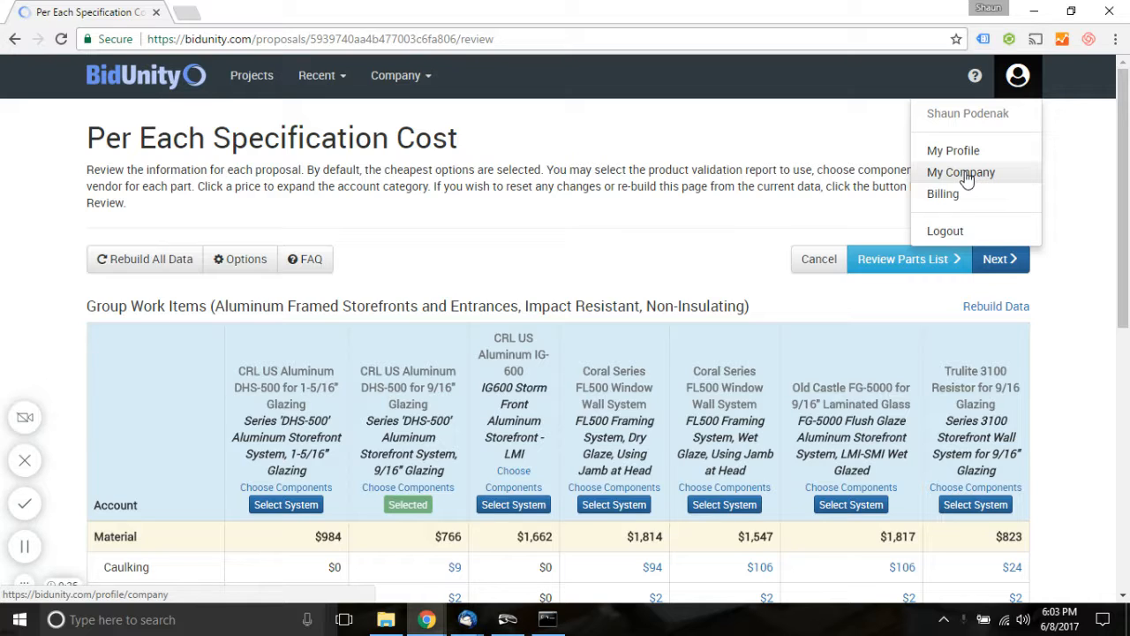
left_click(758, 187)
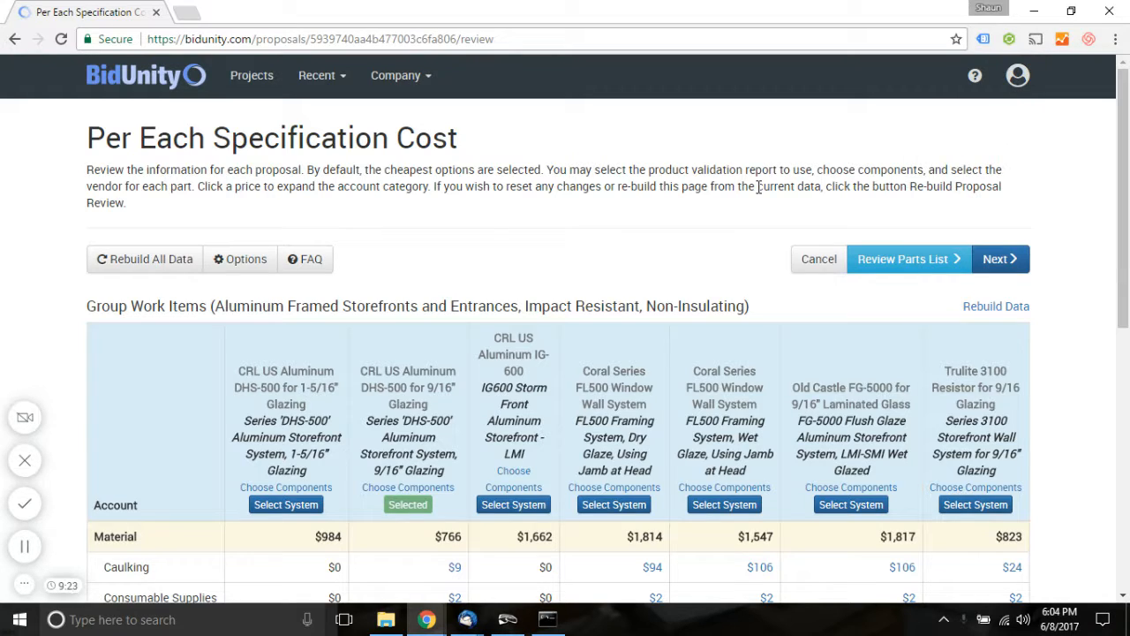
Review the proposal's component constraint options and its field and shop labor cost settings.
left_click(235, 266)
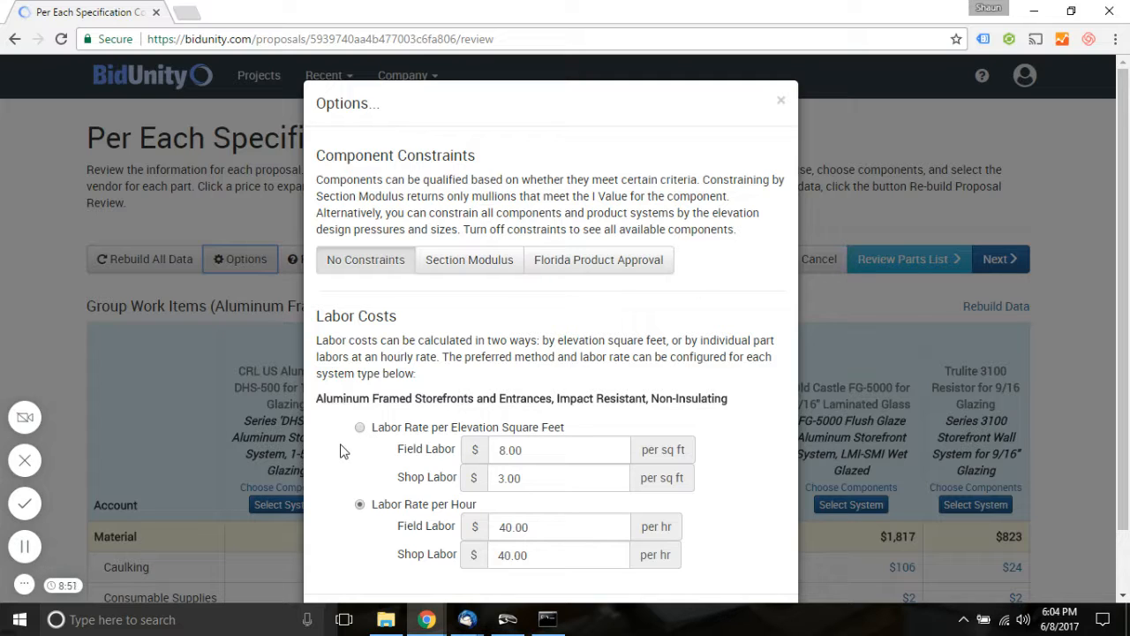
scroll(343, 451, "down", 2)
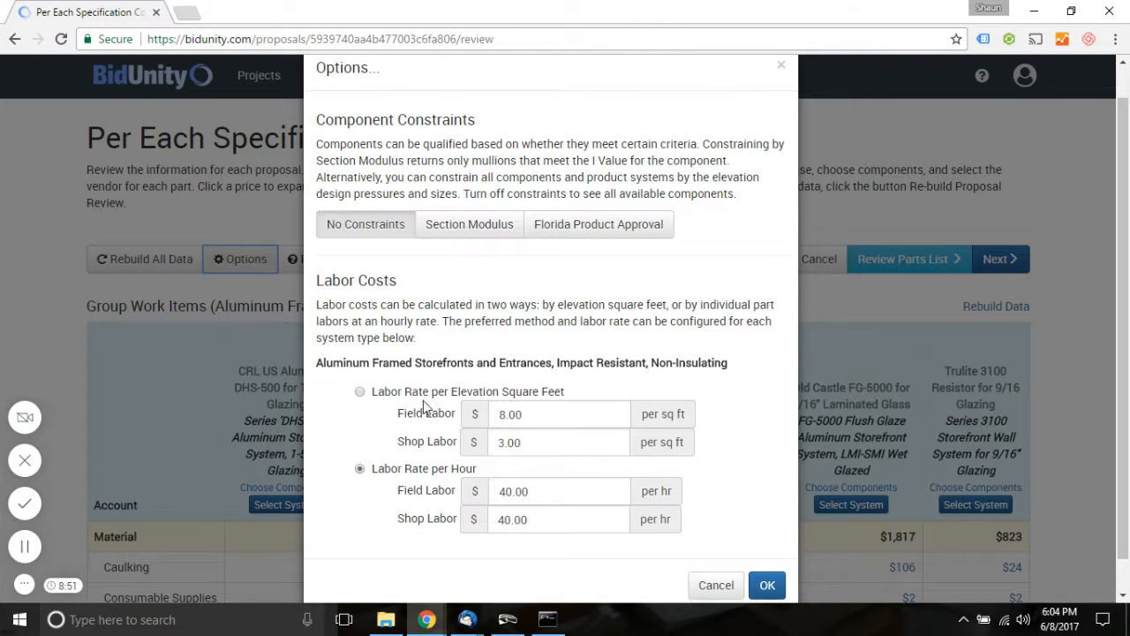
scroll(424, 405, "down", 1)
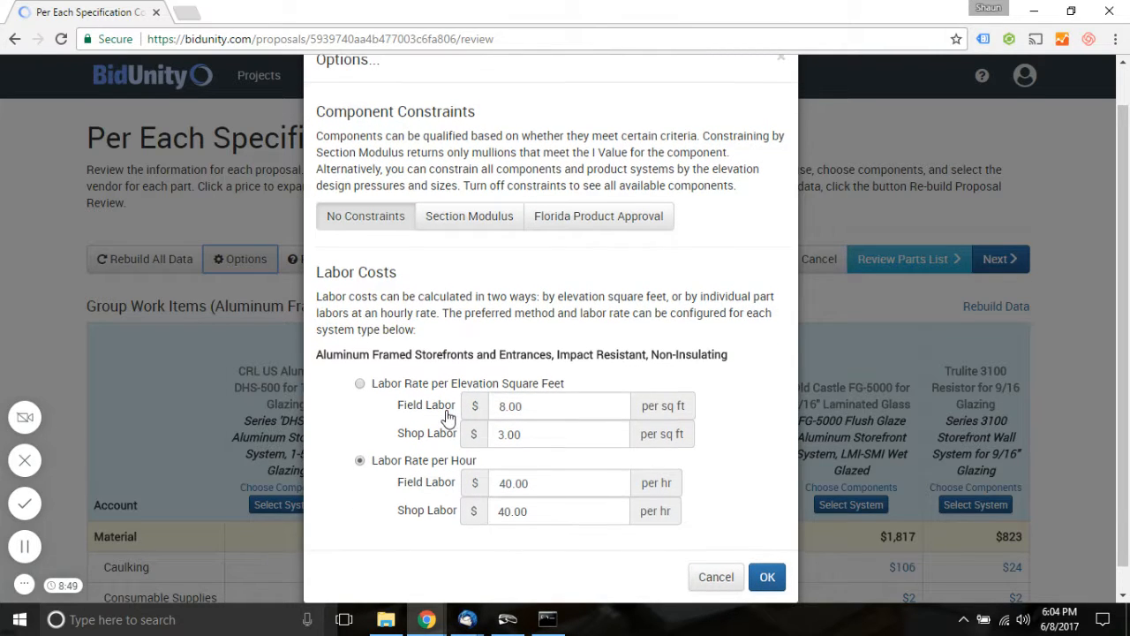
scroll(441, 433, "down", 2)
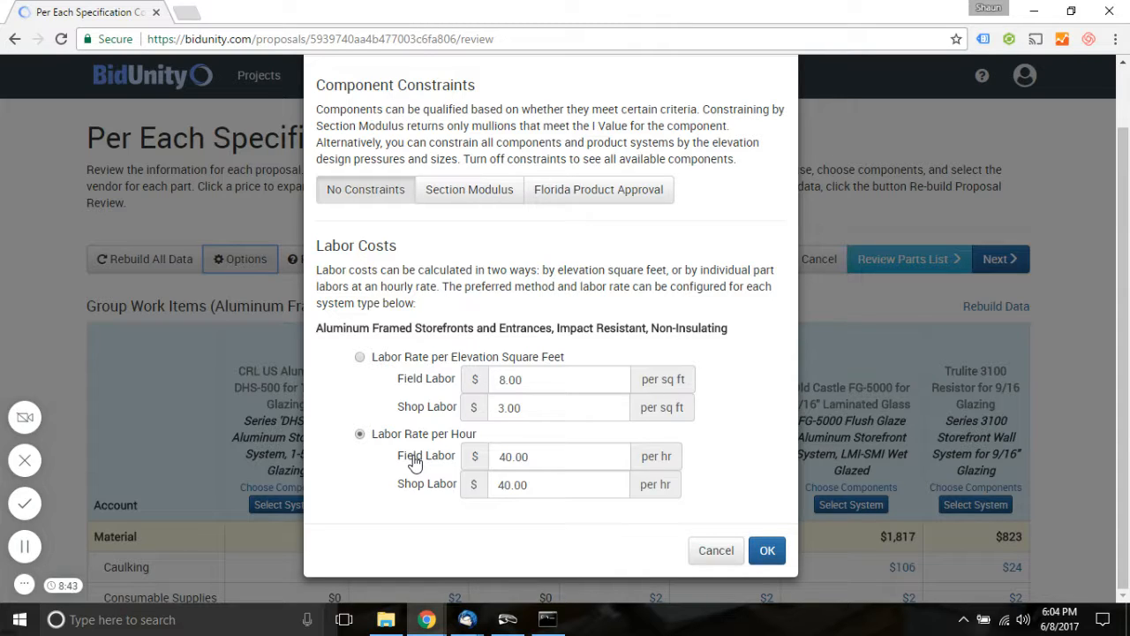
left_click(874, 164)
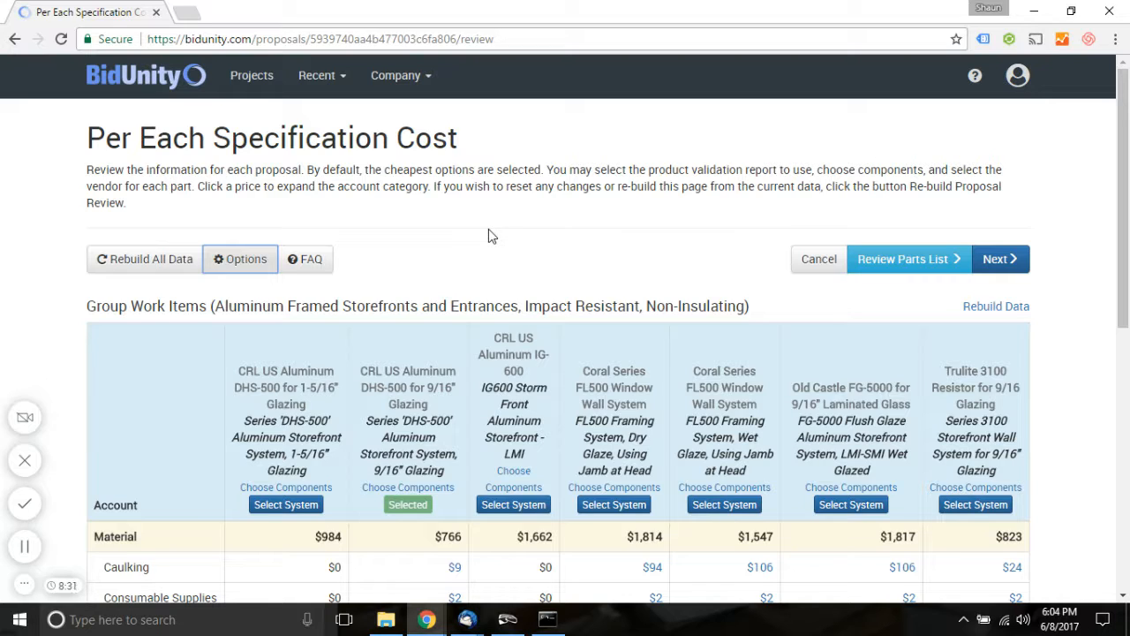
Start rebuilding all data for the proposal and cancel the request.
left_click(137, 259)
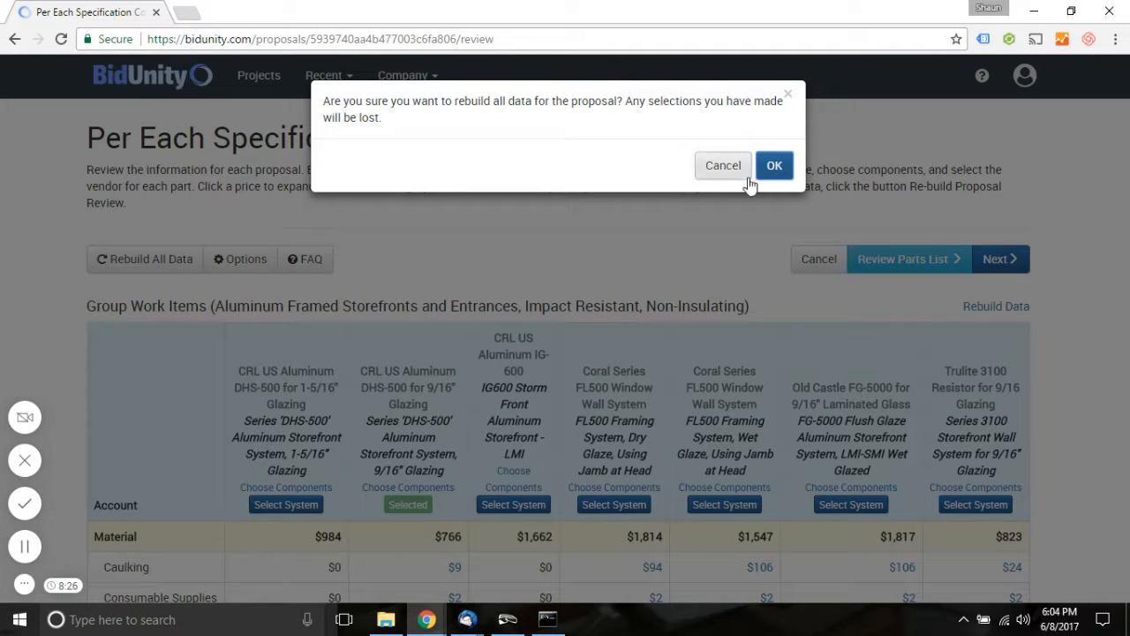
left_click(725, 168)
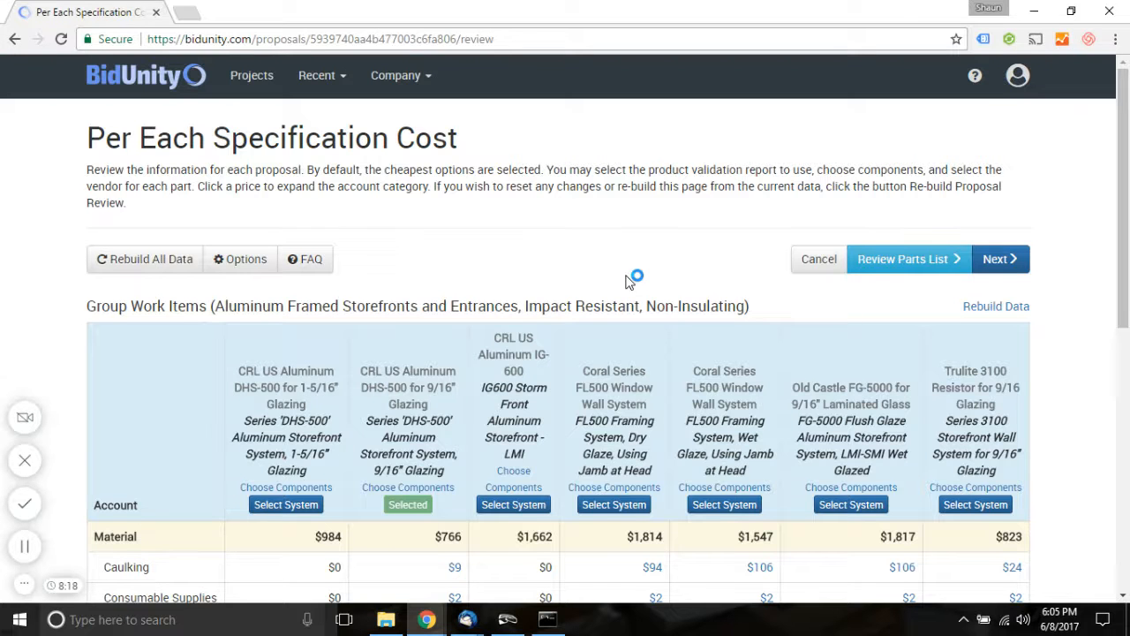
Select the Coral Series FL500 dry glaze system using jamb at head and set its vertical intermediate component to Heavy Mullion.
scroll(626, 278, "down", 1)
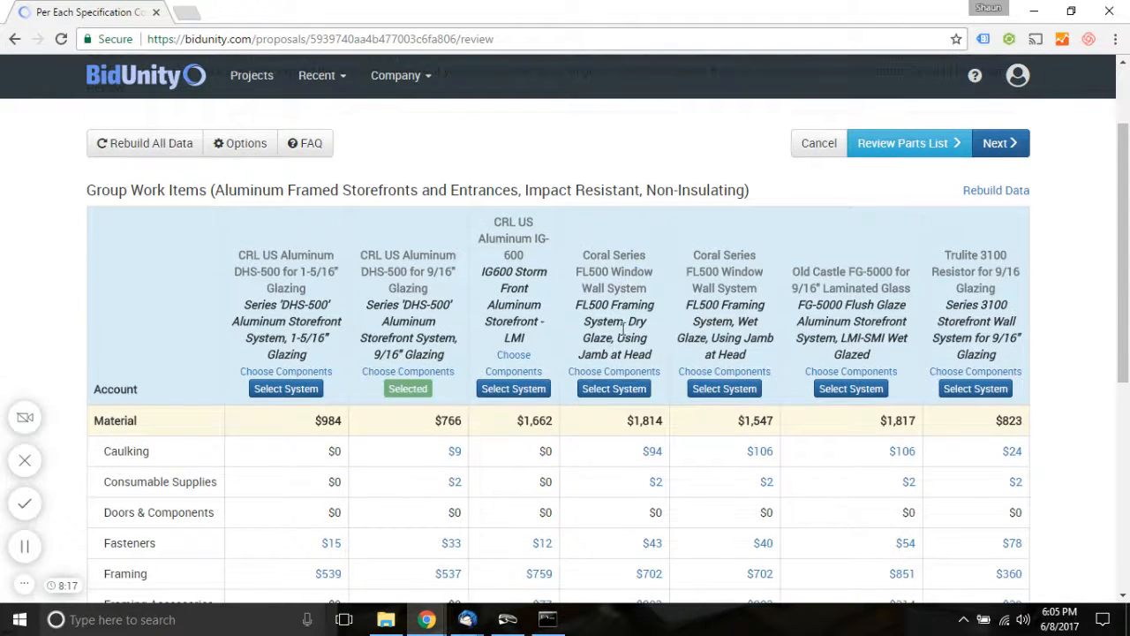
left_click(618, 390)
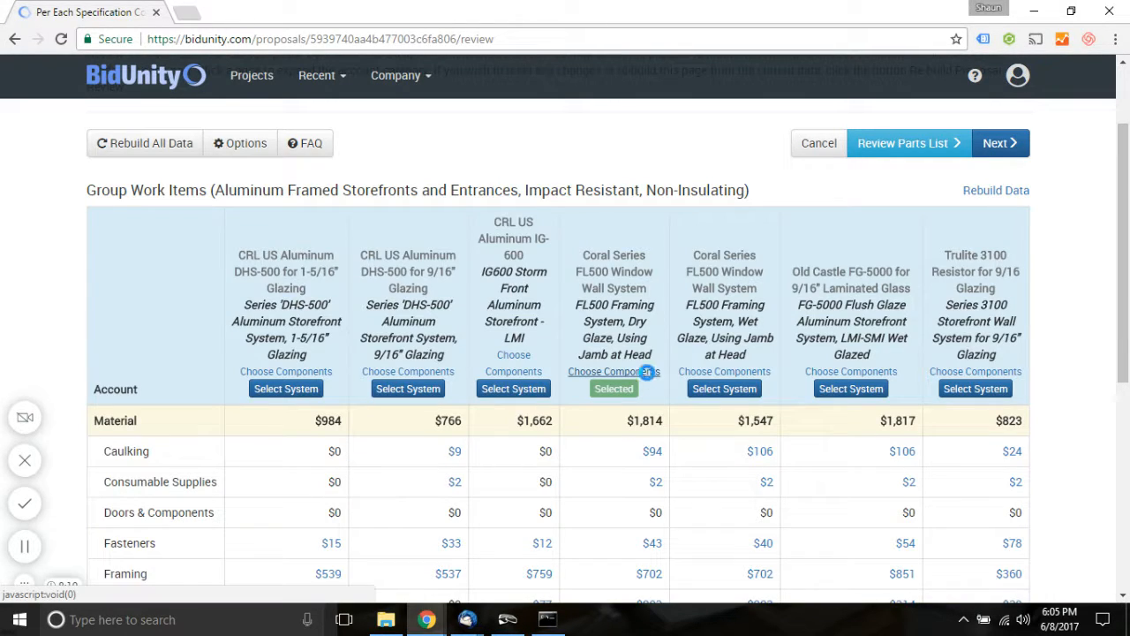
left_click(647, 371)
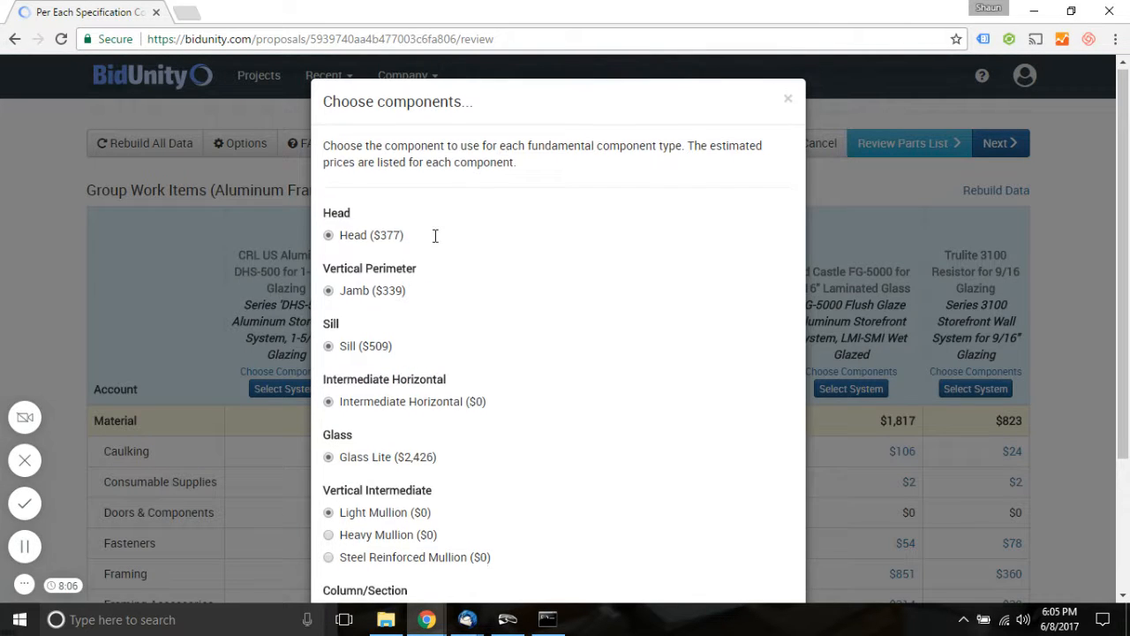
scroll(434, 244, "down", 2)
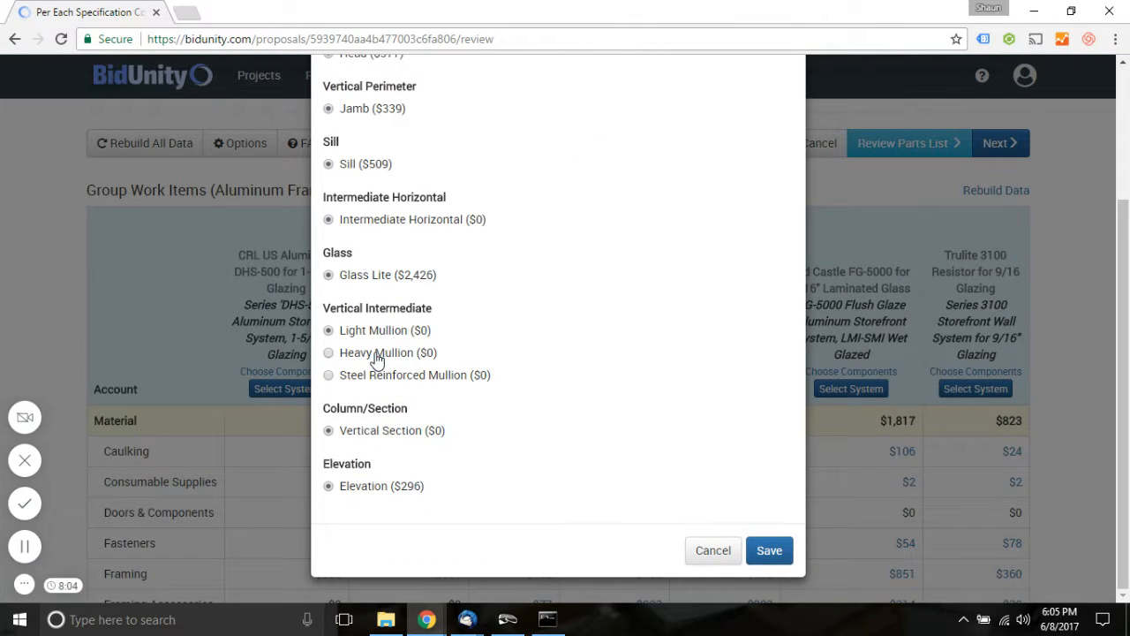
left_click(375, 355)
left_click(769, 557)
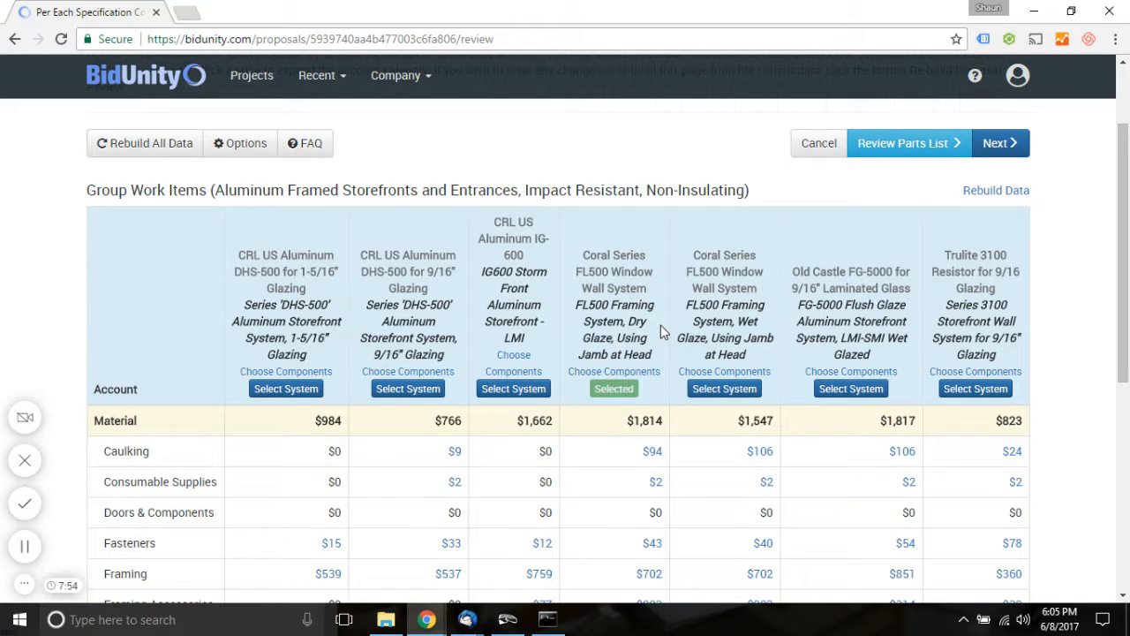
Choose Coastal Construction Products part 795 for the perimeter sealant sausages under the selected Coral dry glaze system's caulking.
scroll(661, 325, "down", 1)
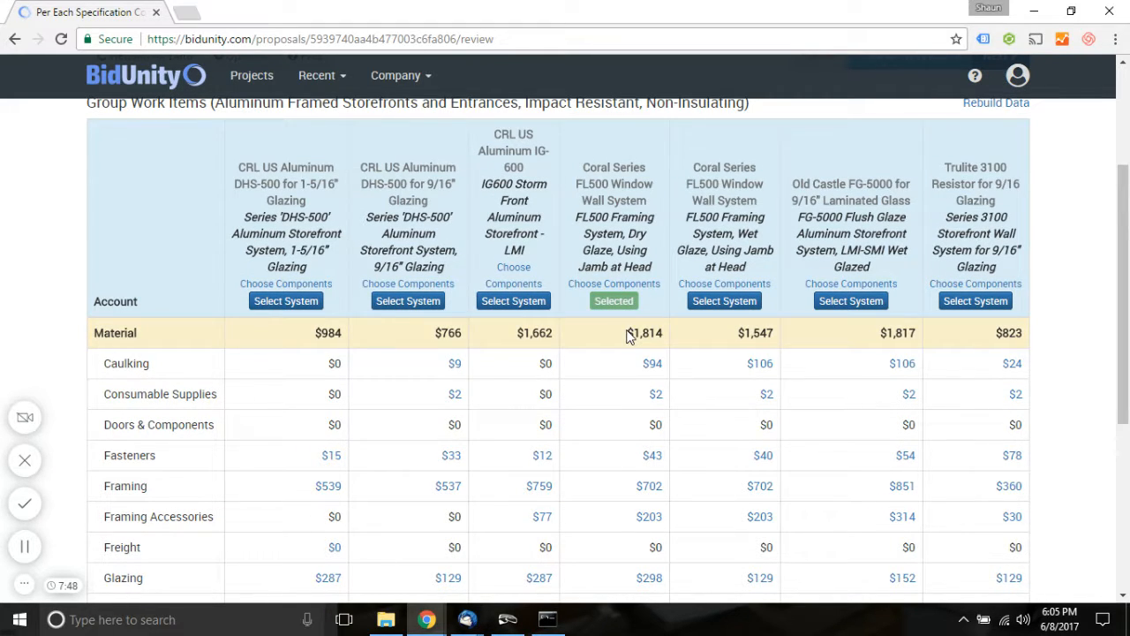
scroll(627, 336, "down", 1)
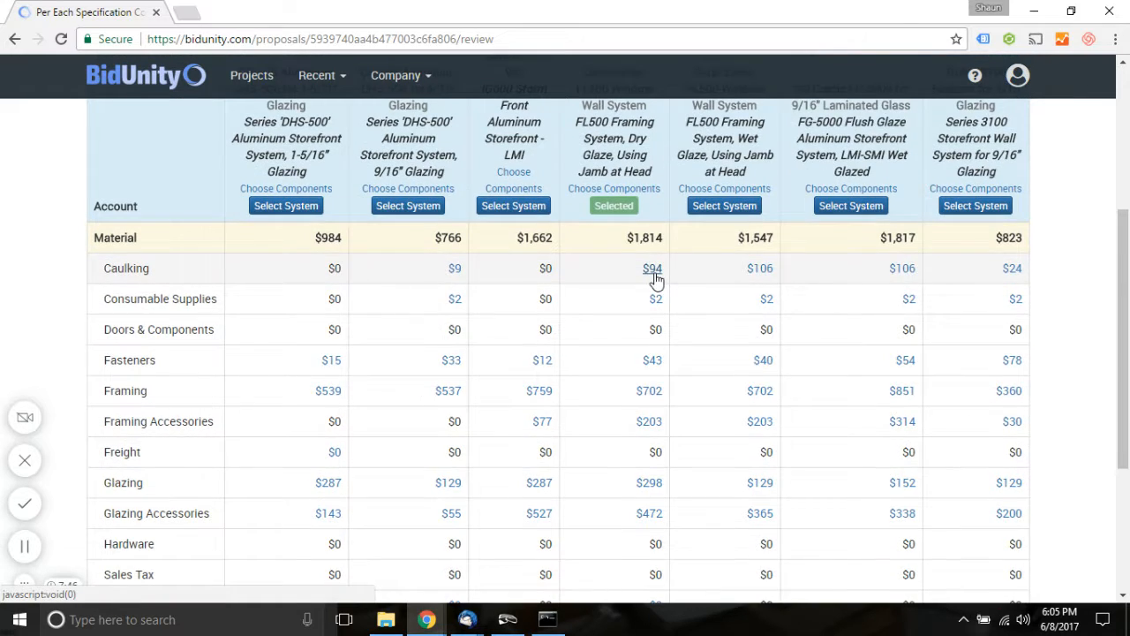
left_click(652, 270)
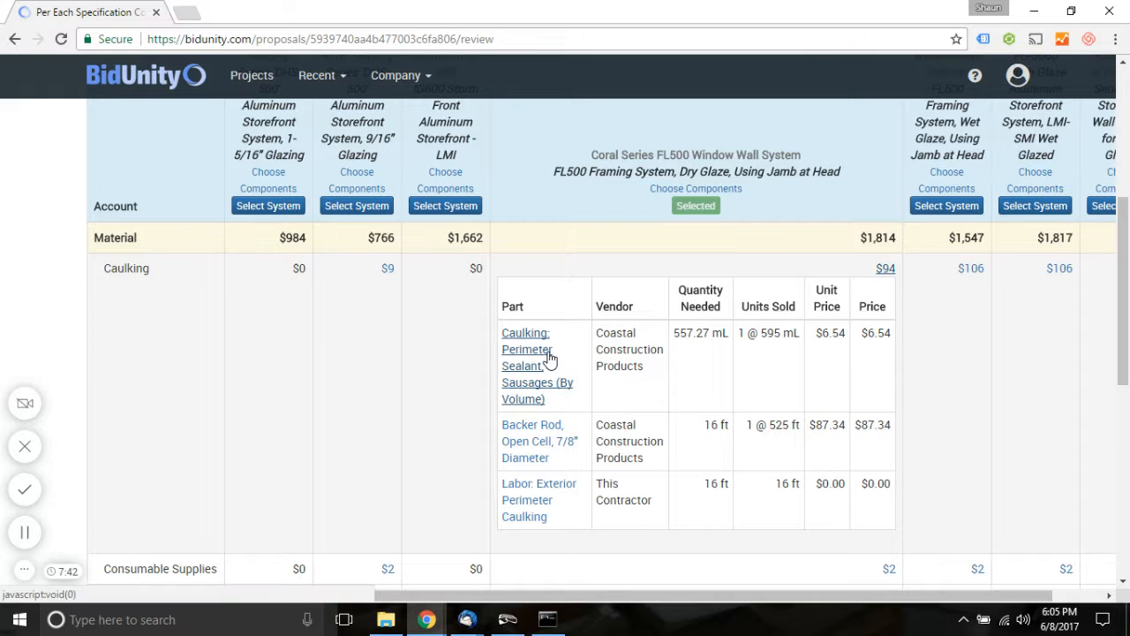
scroll(543, 344, "down", 1)
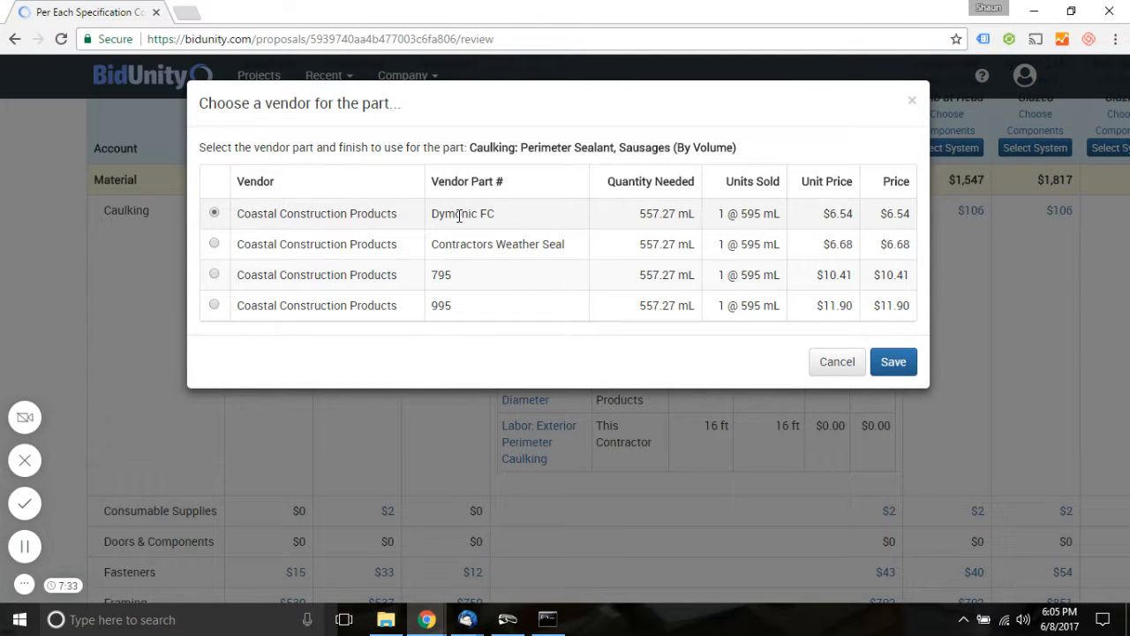
left_click(459, 243)
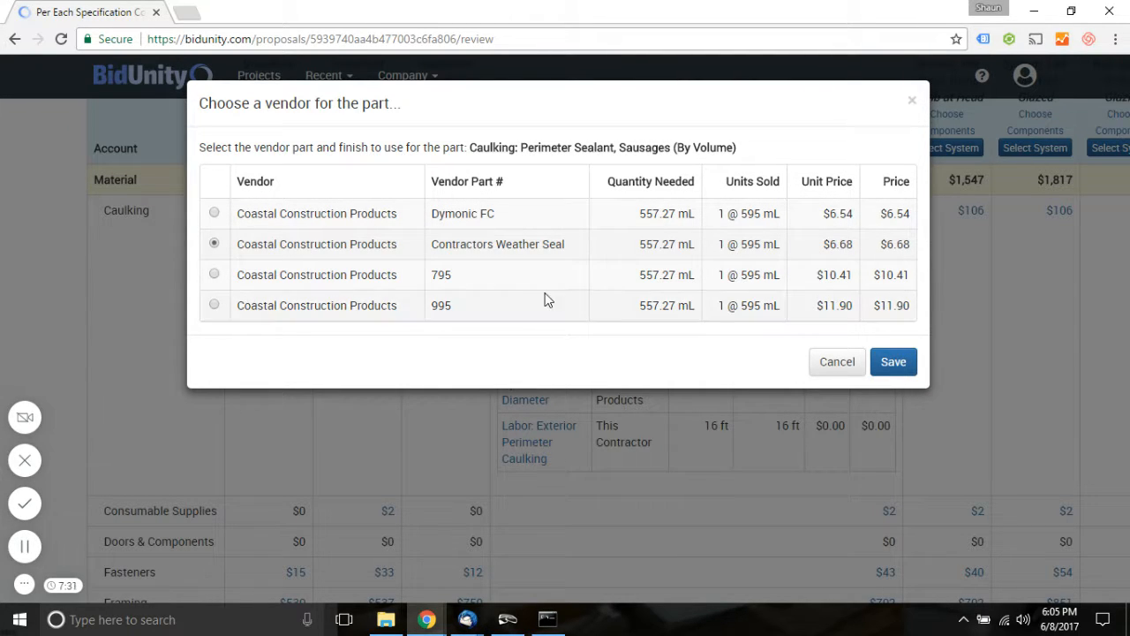
left_click(521, 276)
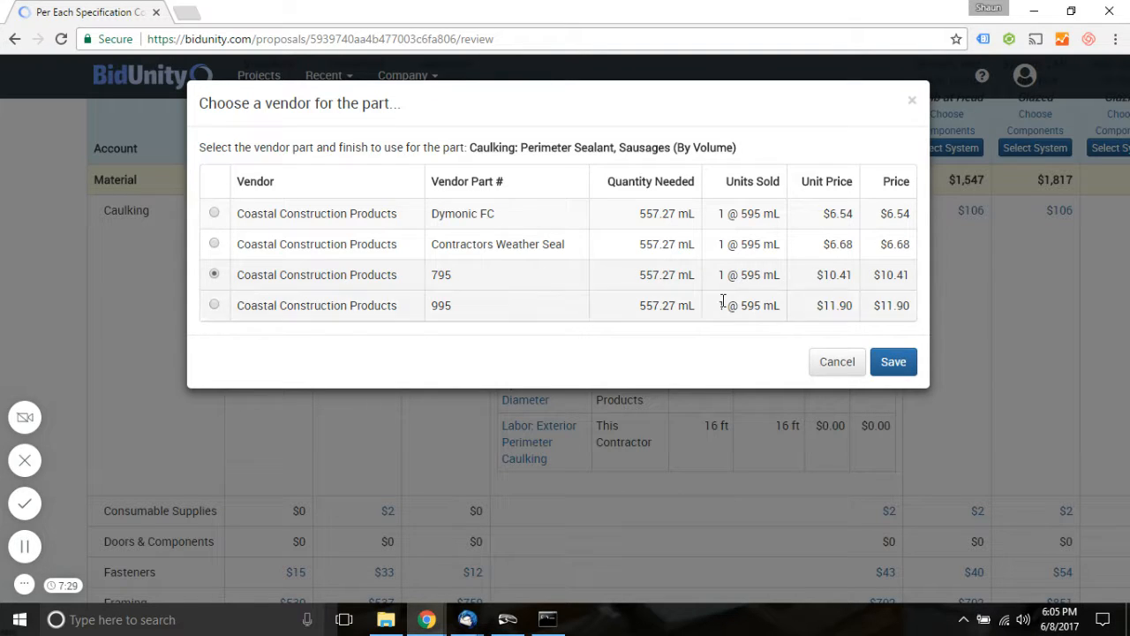
left_click(894, 363)
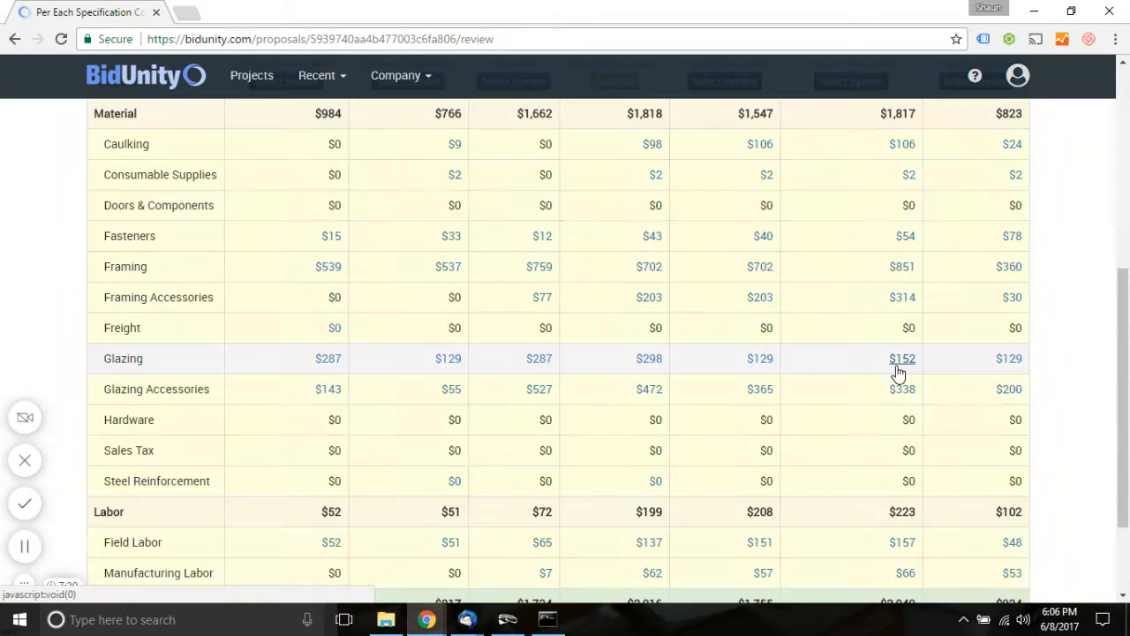
Examine the framing parts, vendors, quantities and prices of the selected Coral FL500 dry glaze system.
scroll(848, 366, "up", 4)
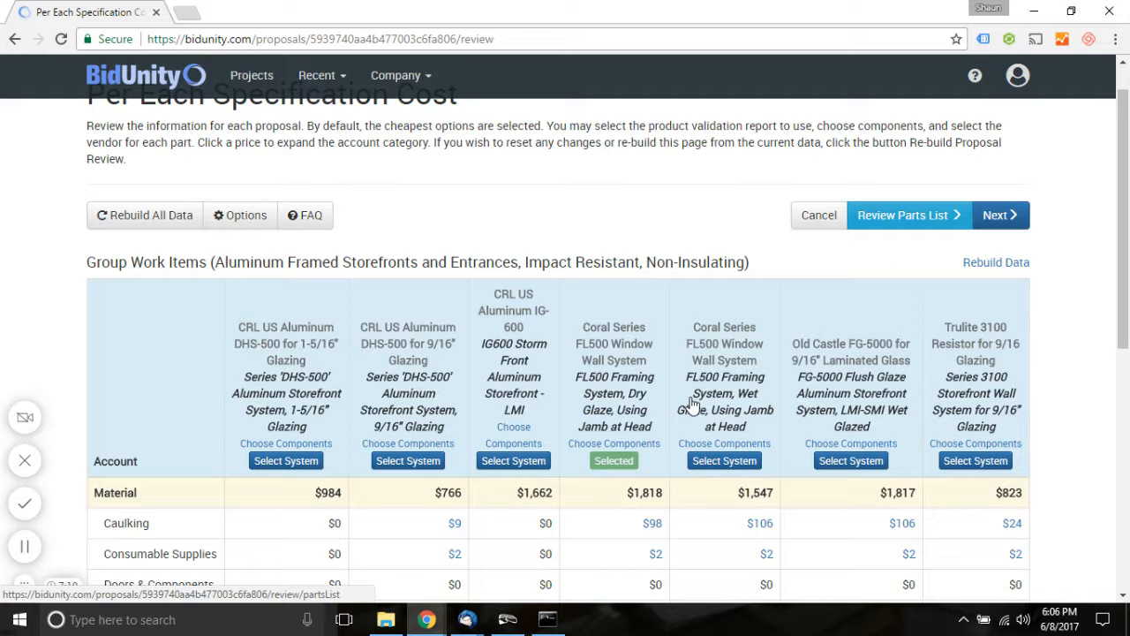
scroll(691, 397, "down", 4)
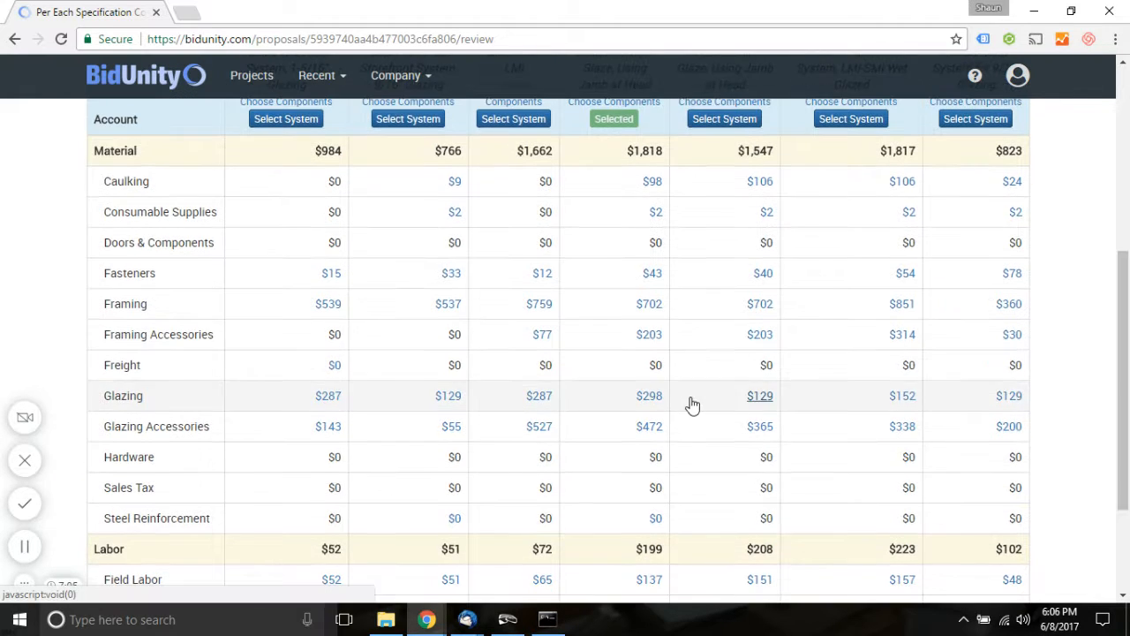
left_click(650, 305)
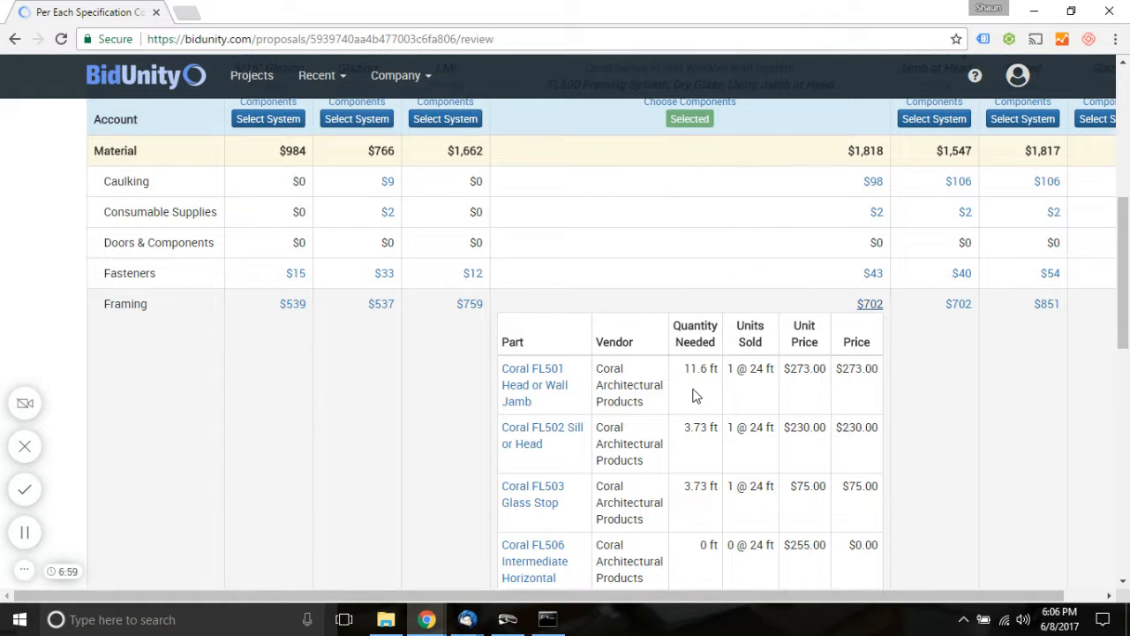
scroll(694, 396, "down", 2)
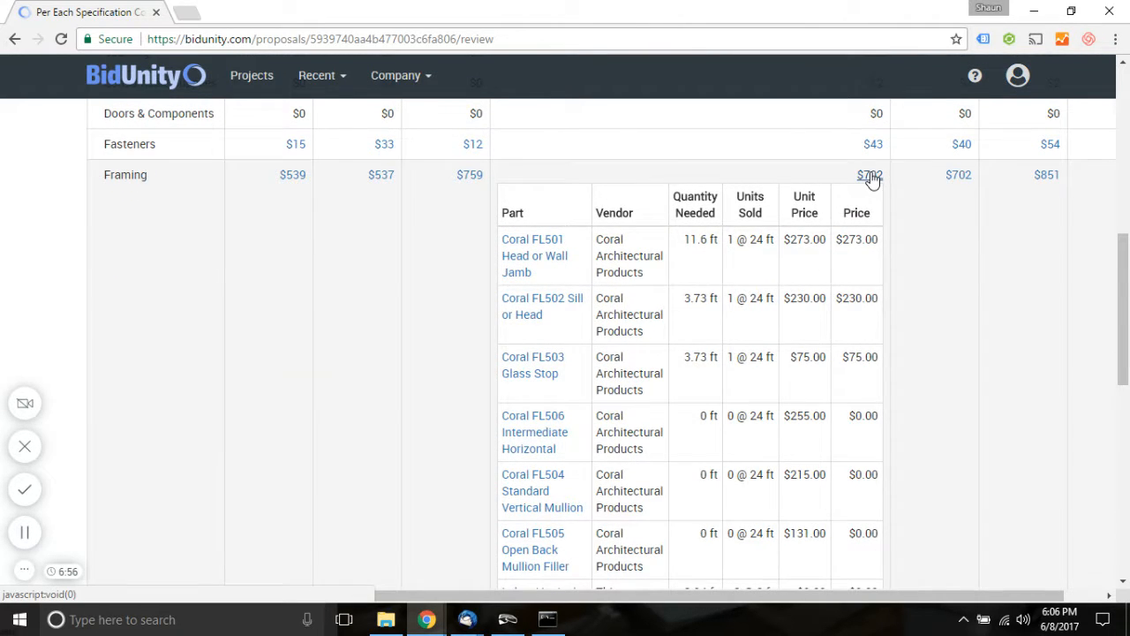
left_click(870, 176)
Compare the material account costs across the available storefront systems in the group work items table.
scroll(871, 180, "up", 5)
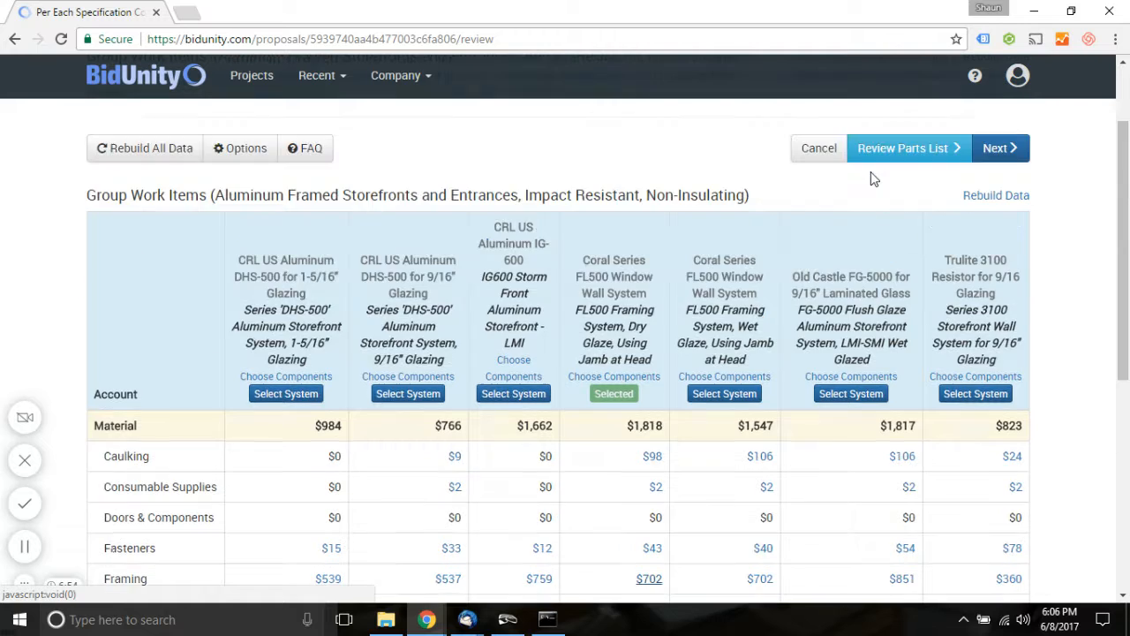
scroll(873, 178, "up", 2)
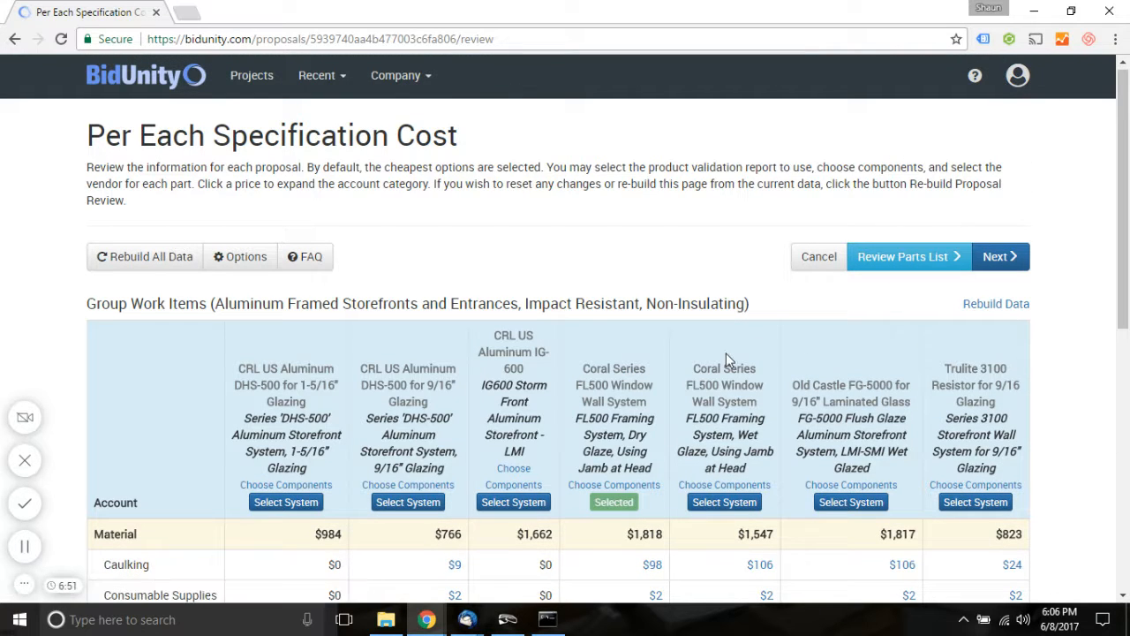
scroll(726, 353, "down", 3)
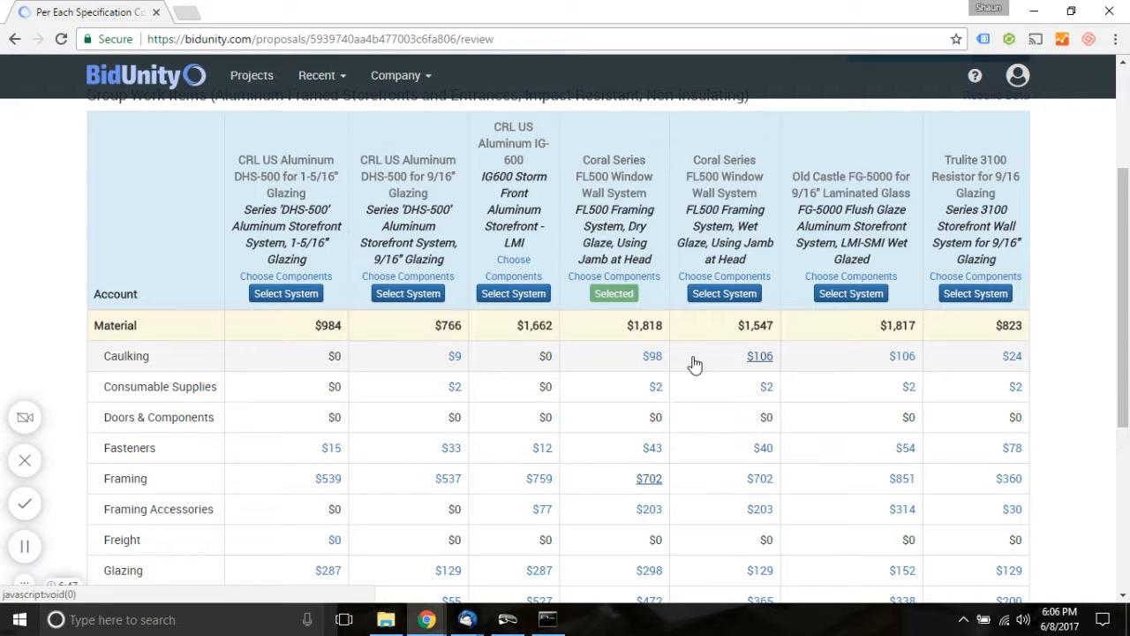
scroll(695, 364, "down", 1)
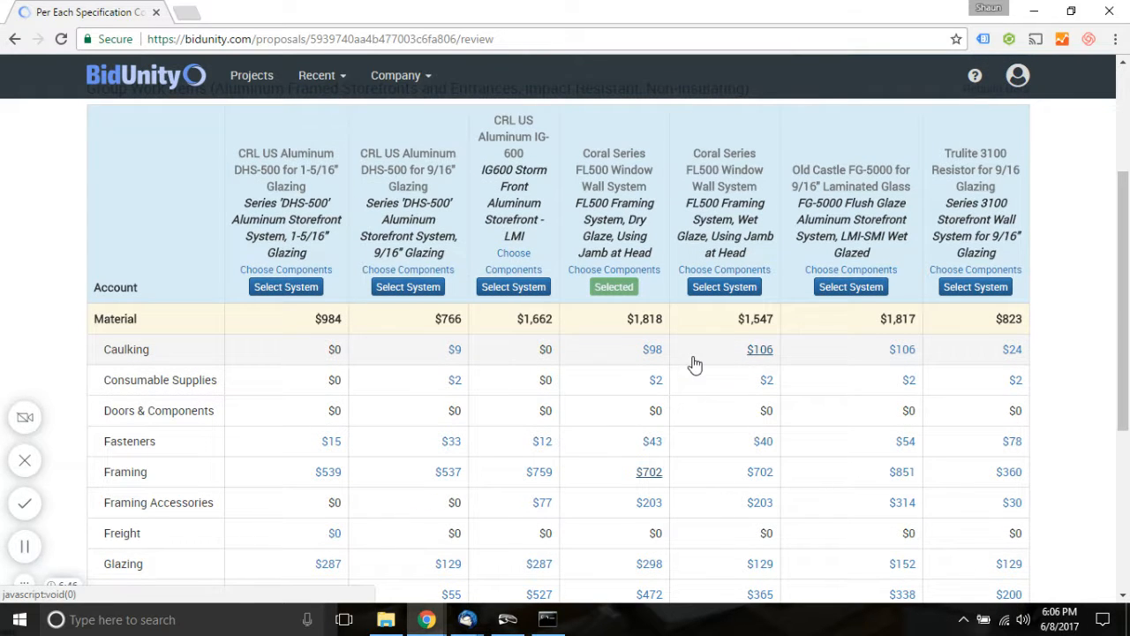
scroll(695, 364, "down", 2)
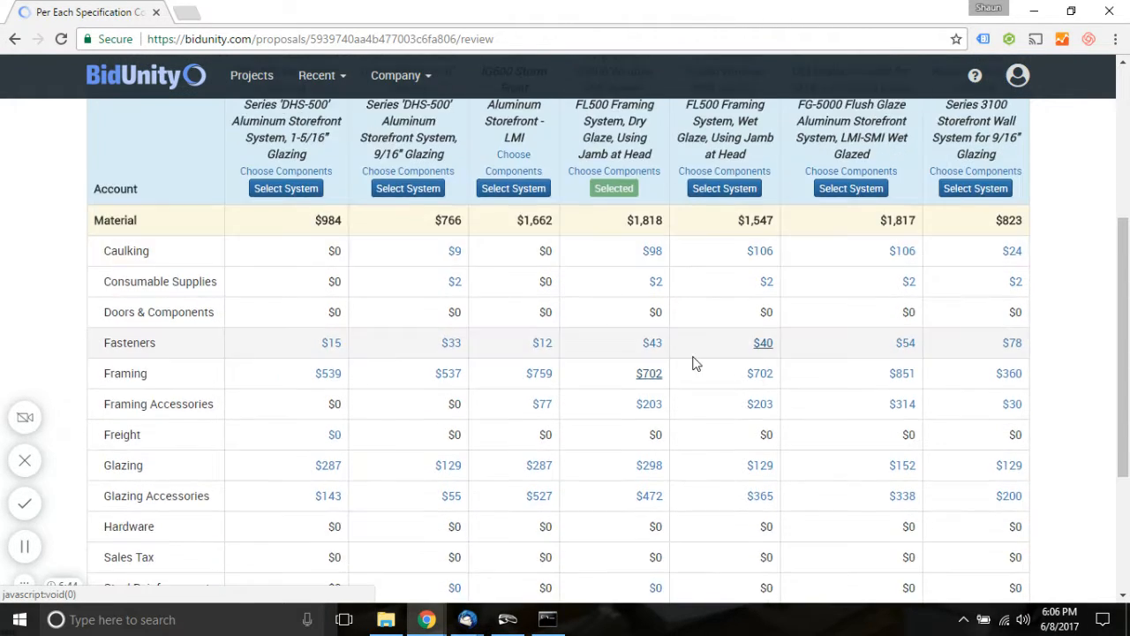
scroll(695, 365, "up", 3)
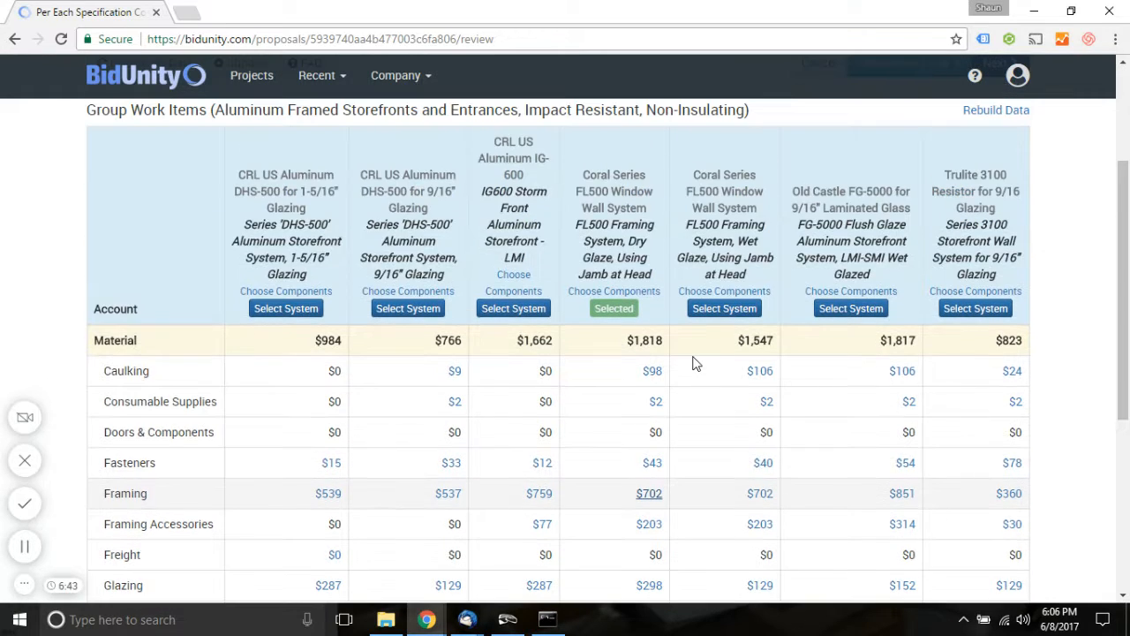
scroll(695, 365, "up", 3)
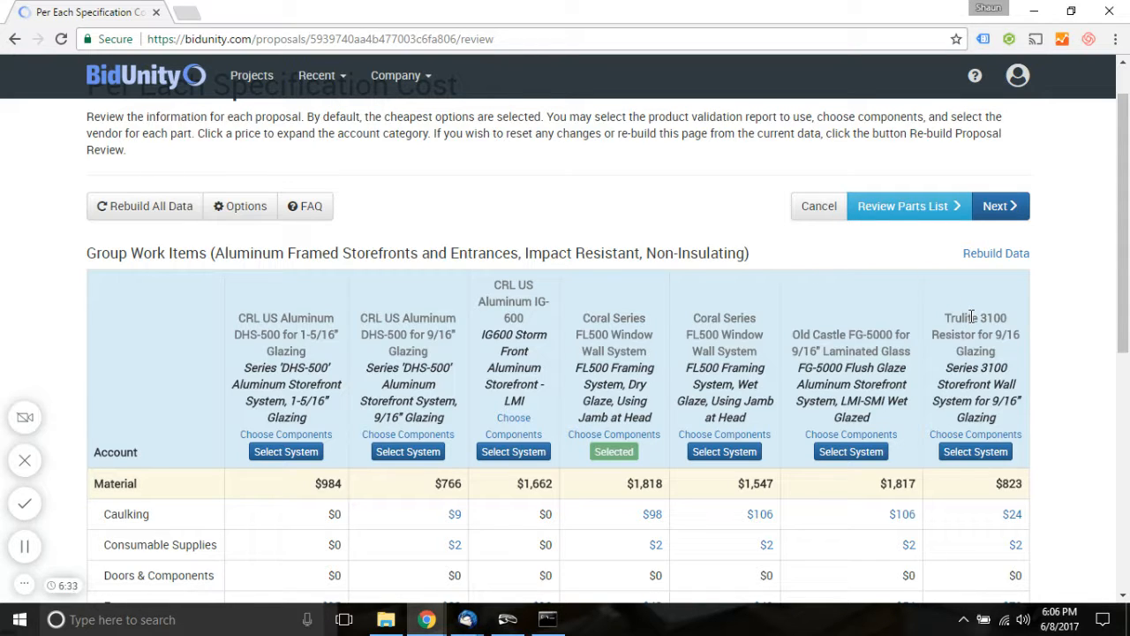
mouse_move(988, 266)
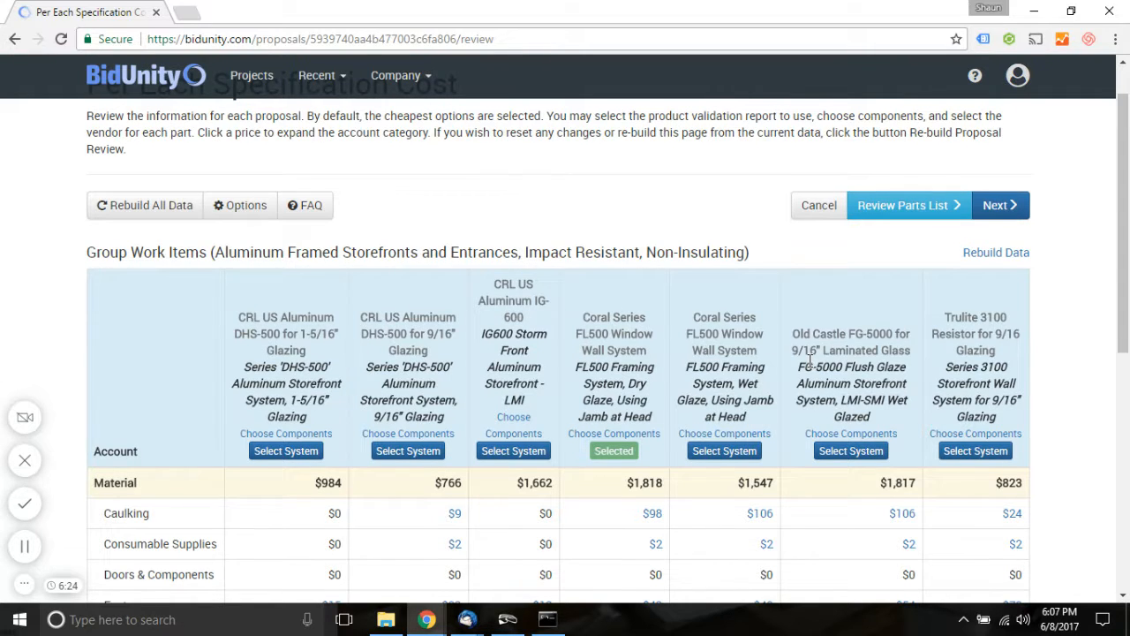
scroll(811, 362, "down", 3)
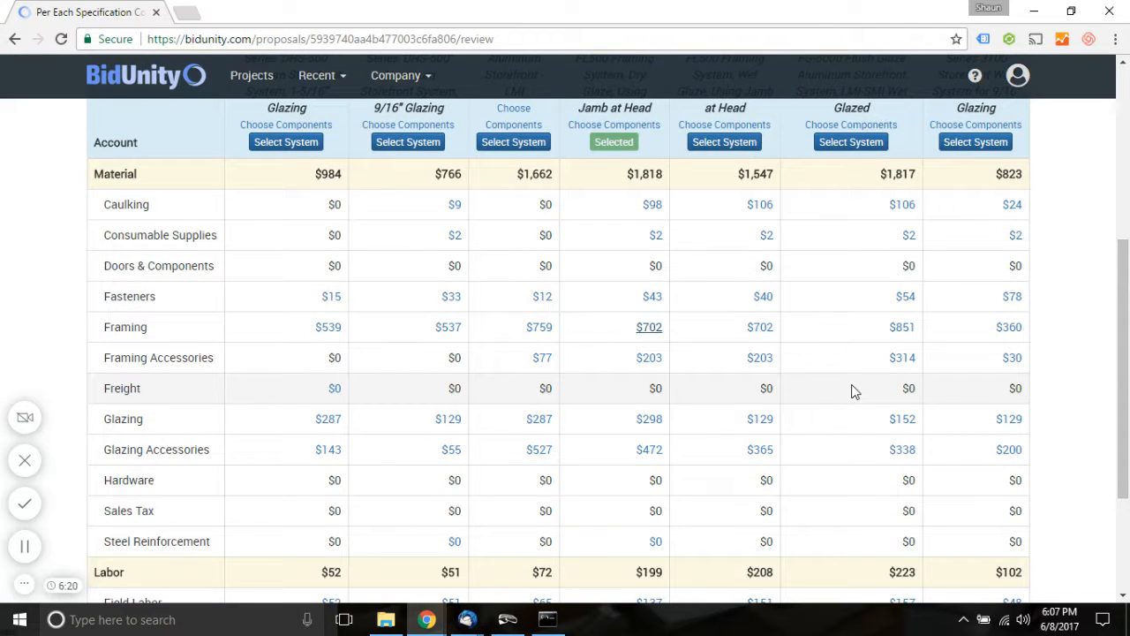
Examine the field labor breakdown by part, minutes and rate for the Coral Series FL500 wet glaze system.
scroll(855, 391, "down", 2)
scroll(855, 391, "up", 1)
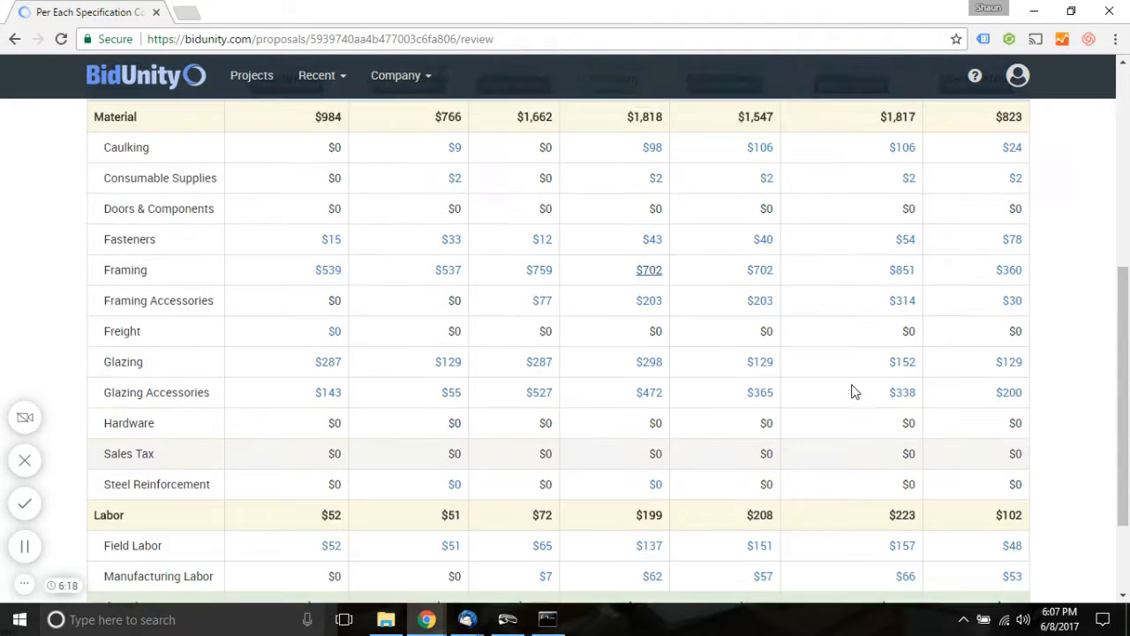
scroll(853, 391, "up", 1)
scroll(853, 392, "down", 2)
left_click(757, 413)
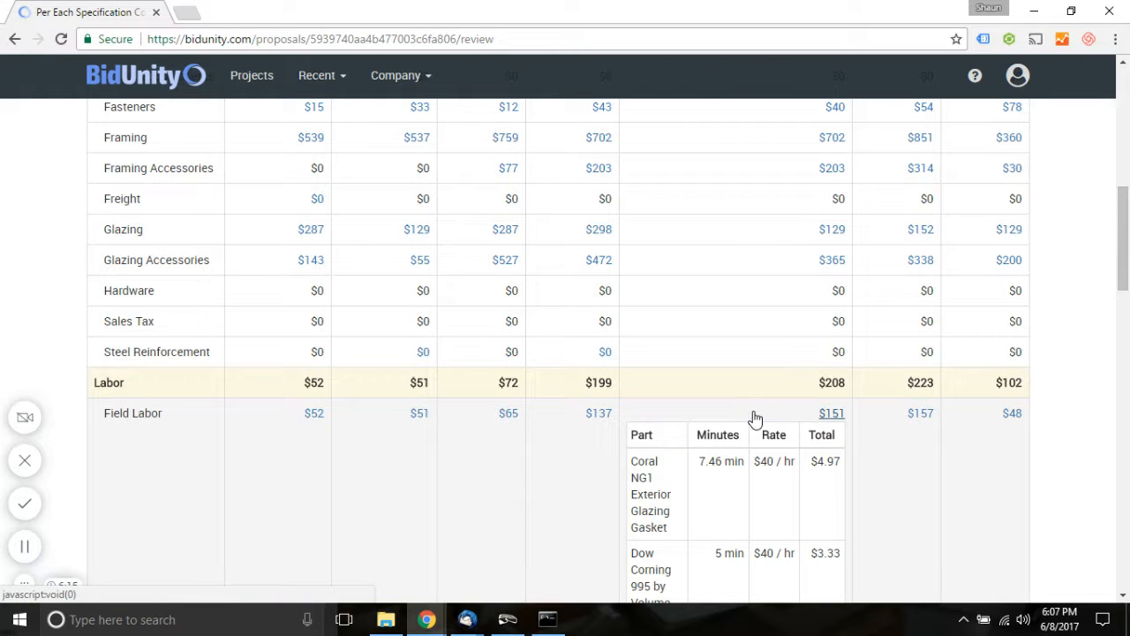
scroll(755, 417, "down", 4)
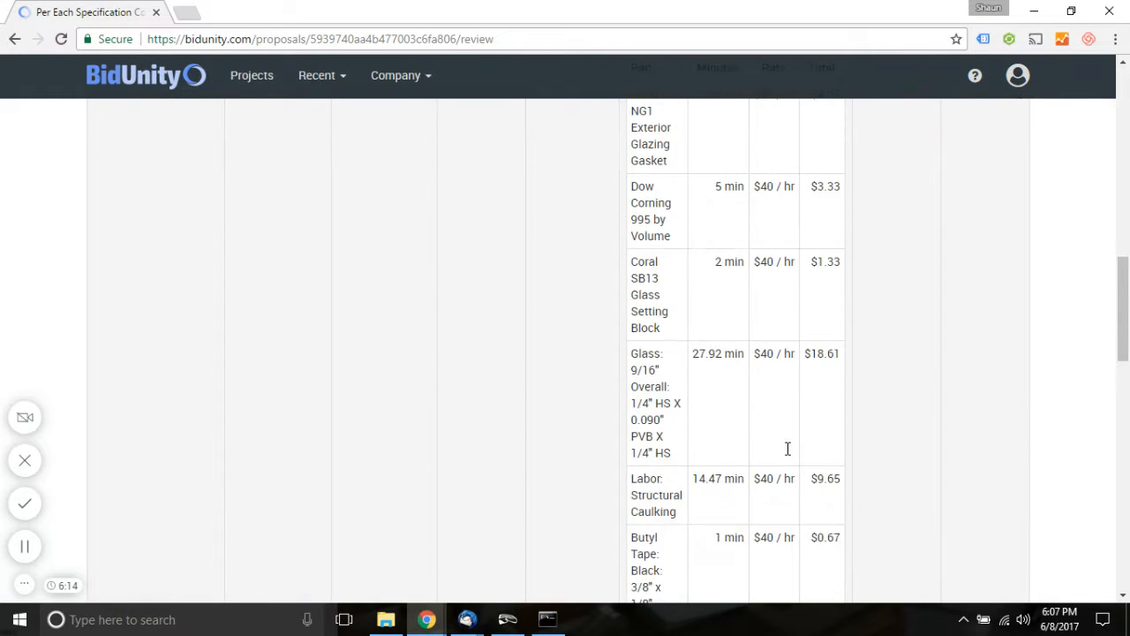
scroll(788, 448, "down", 3)
scroll(790, 452, "up", 6)
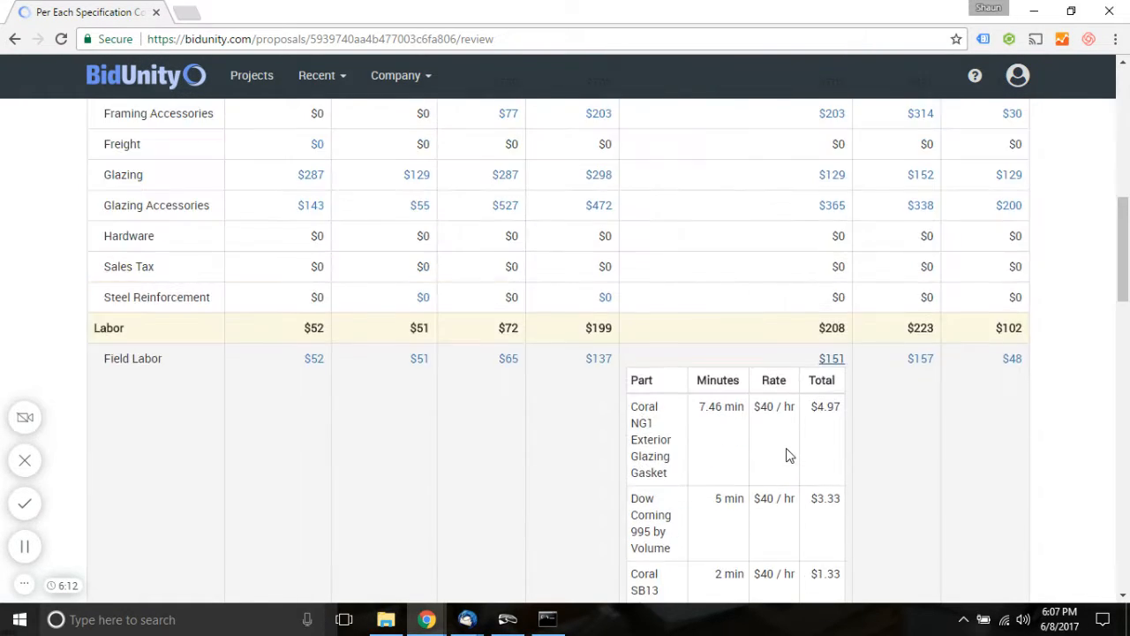
scroll(788, 454, "up", 2)
scroll(787, 454, "down", 1)
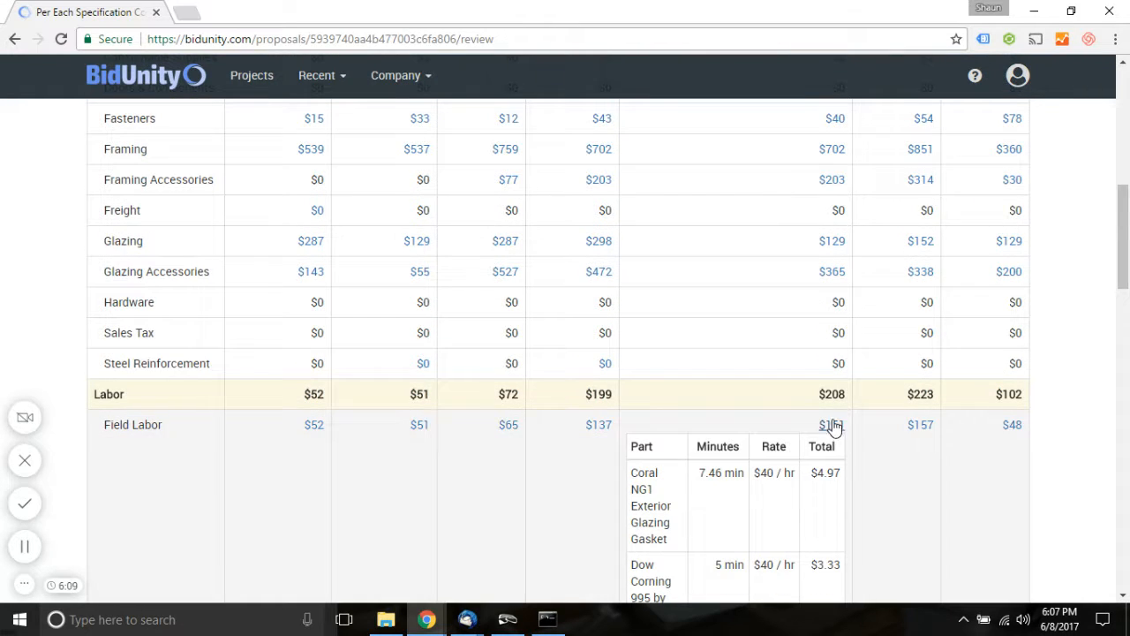
left_click(835, 427)
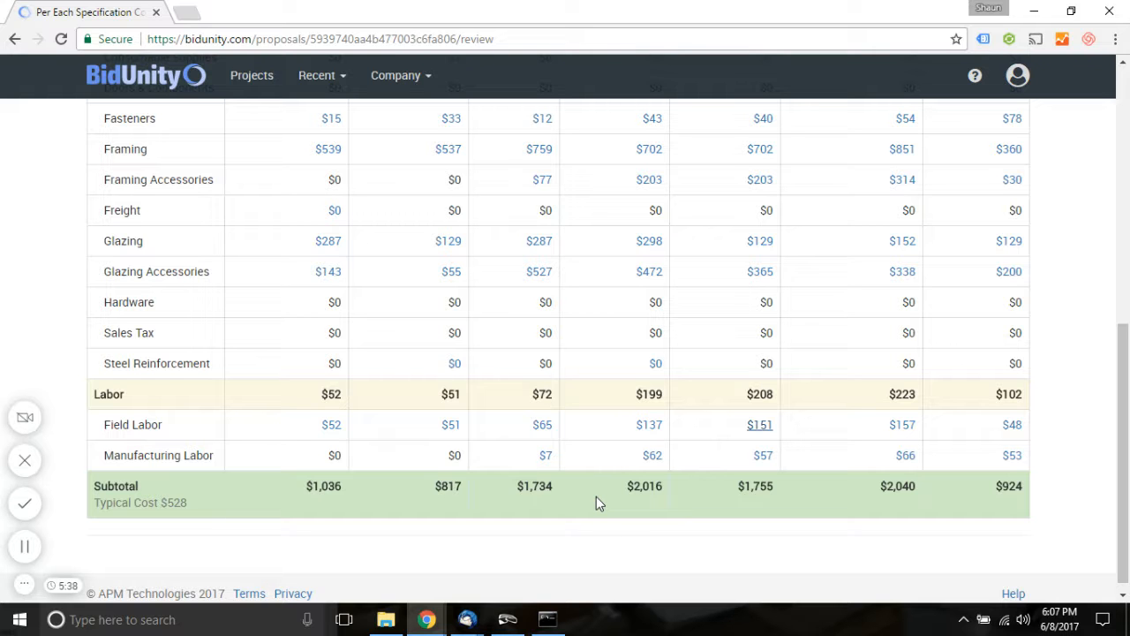
Compare the material, labor and subtotal costs across all storefront systems in the group work items table.
scroll(596, 498, "up", 3)
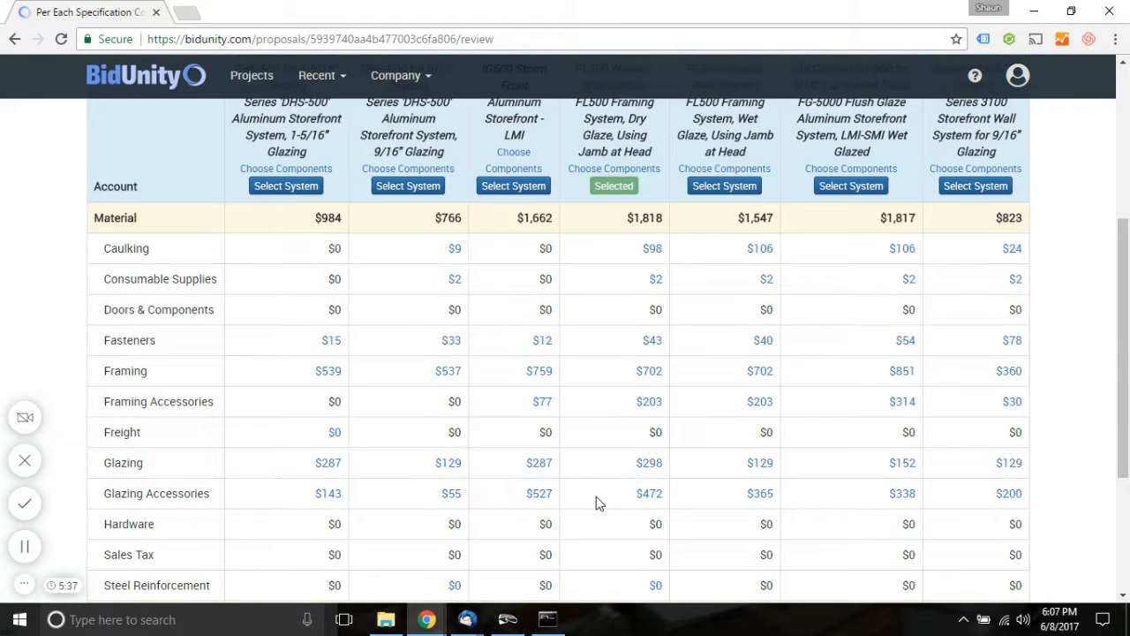
scroll(596, 497, "up", 3)
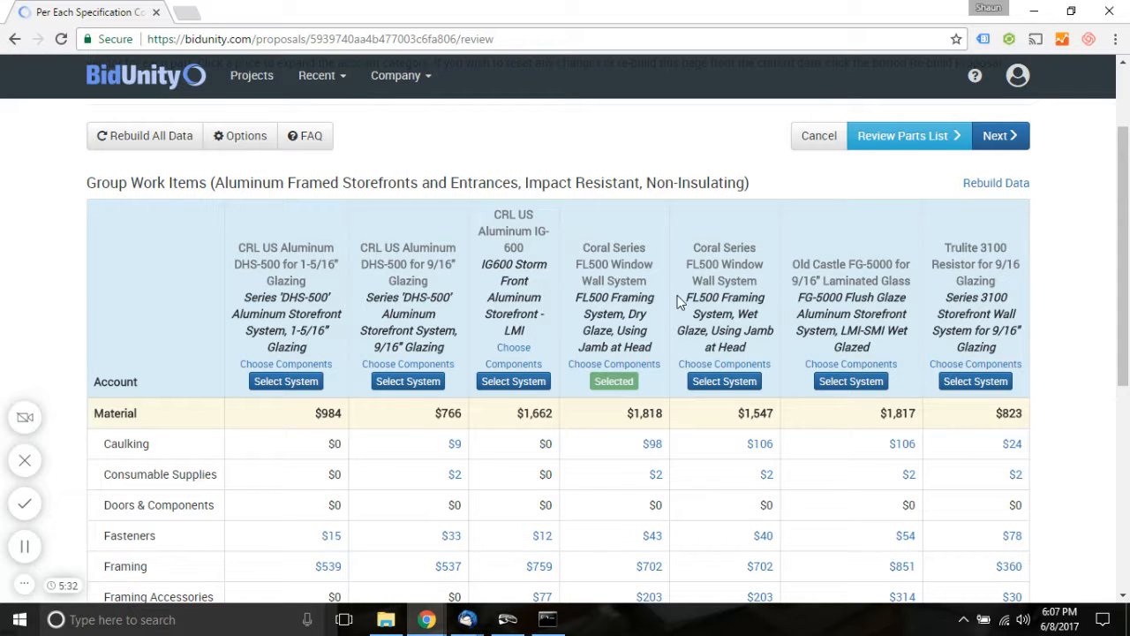
scroll(678, 295, "down", 1)
scroll(677, 300, "down", 5)
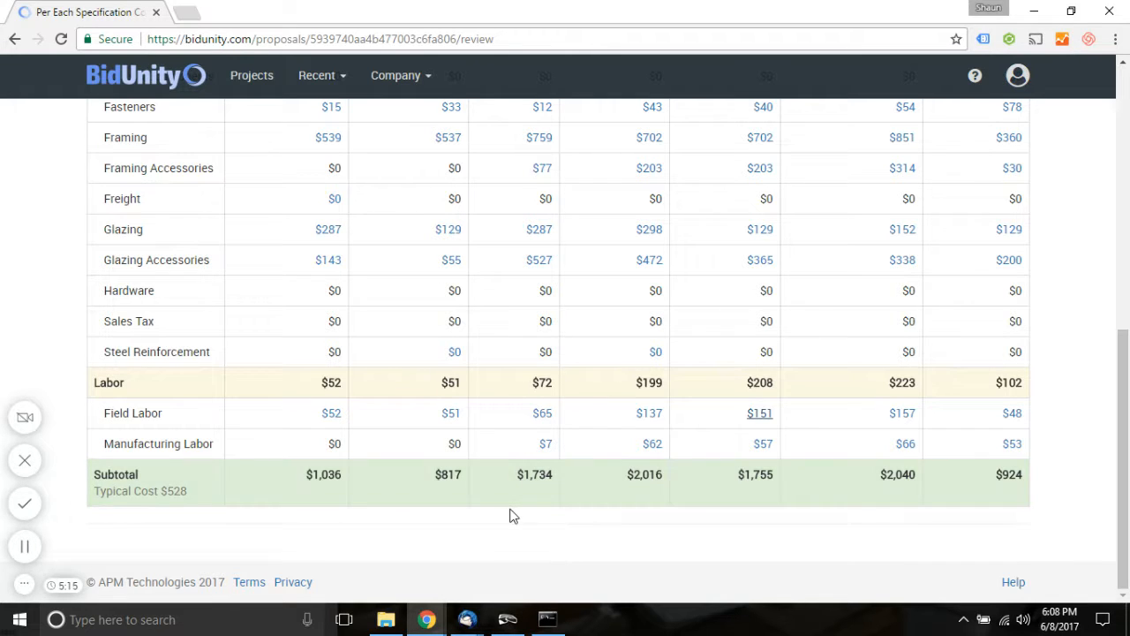
scroll(848, 507, "up", 1)
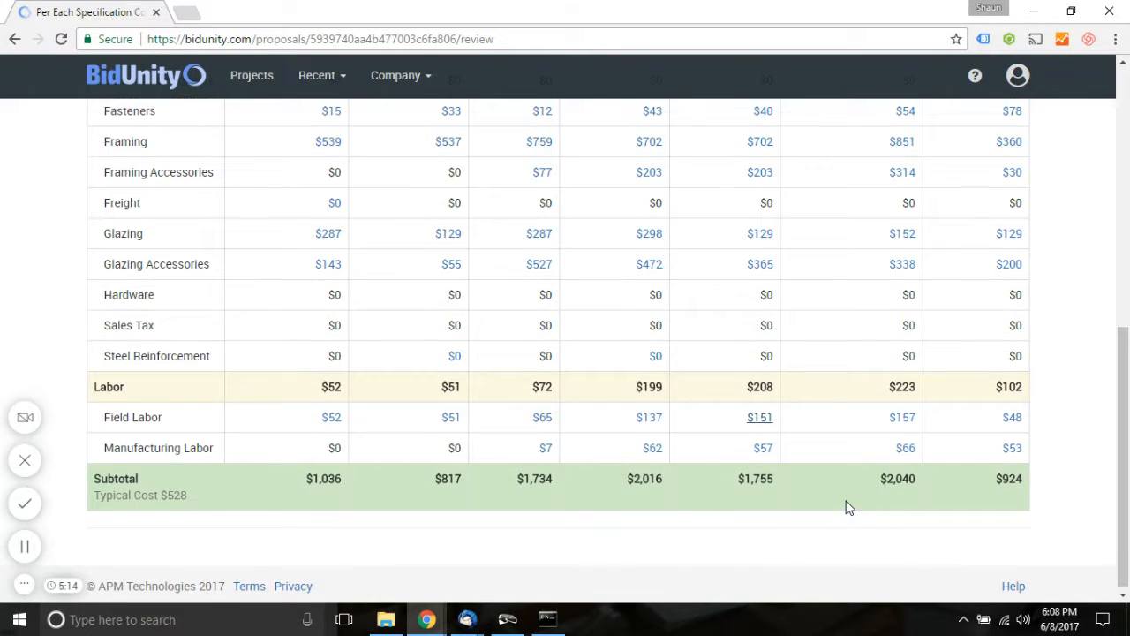
scroll(846, 503, "up", 1)
scroll(846, 503, "down", 1)
scroll(847, 504, "up", 1)
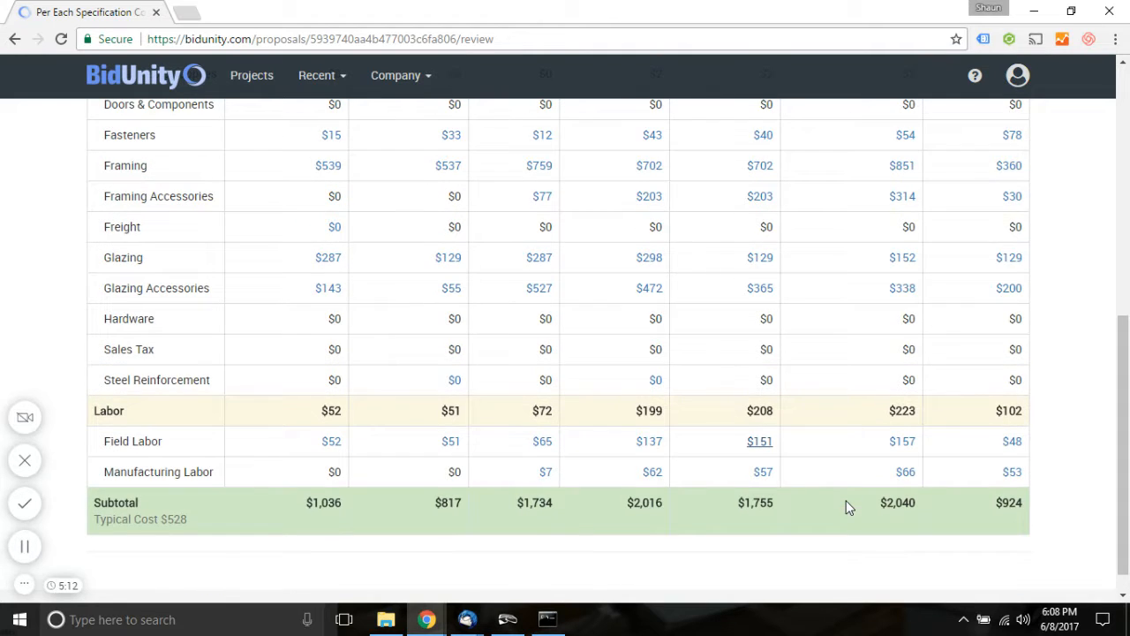
scroll(846, 504, "up", 6)
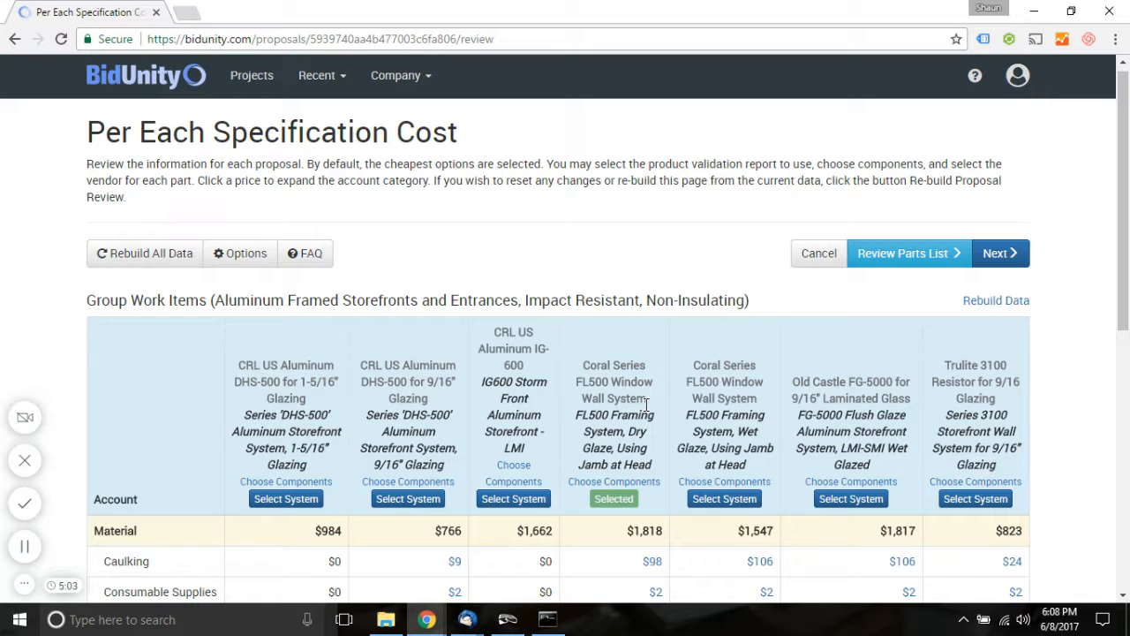
Look over the frequently asked questions about company prices, hidden product systems, missing components and missing part prices.
scroll(647, 404, "down", 1)
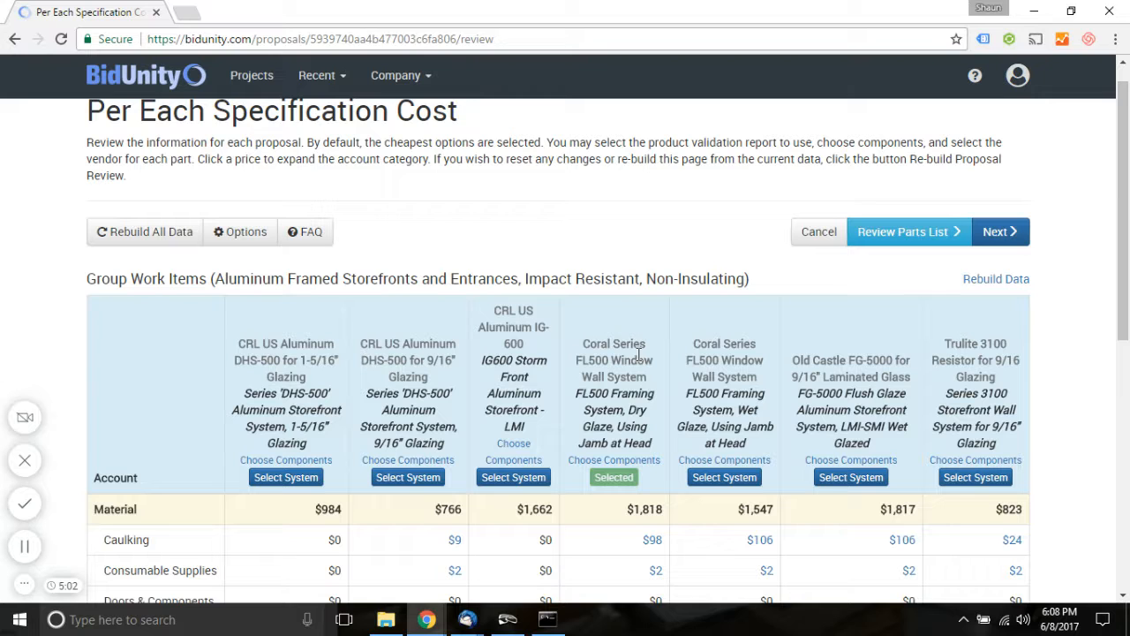
left_click(323, 235)
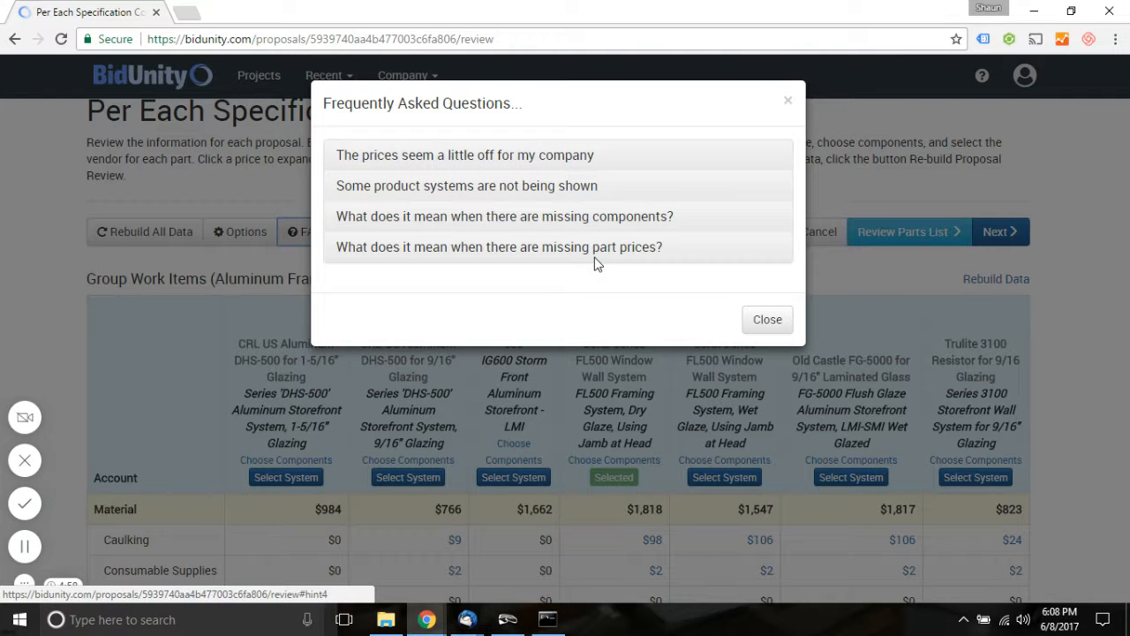
left_click(768, 321)
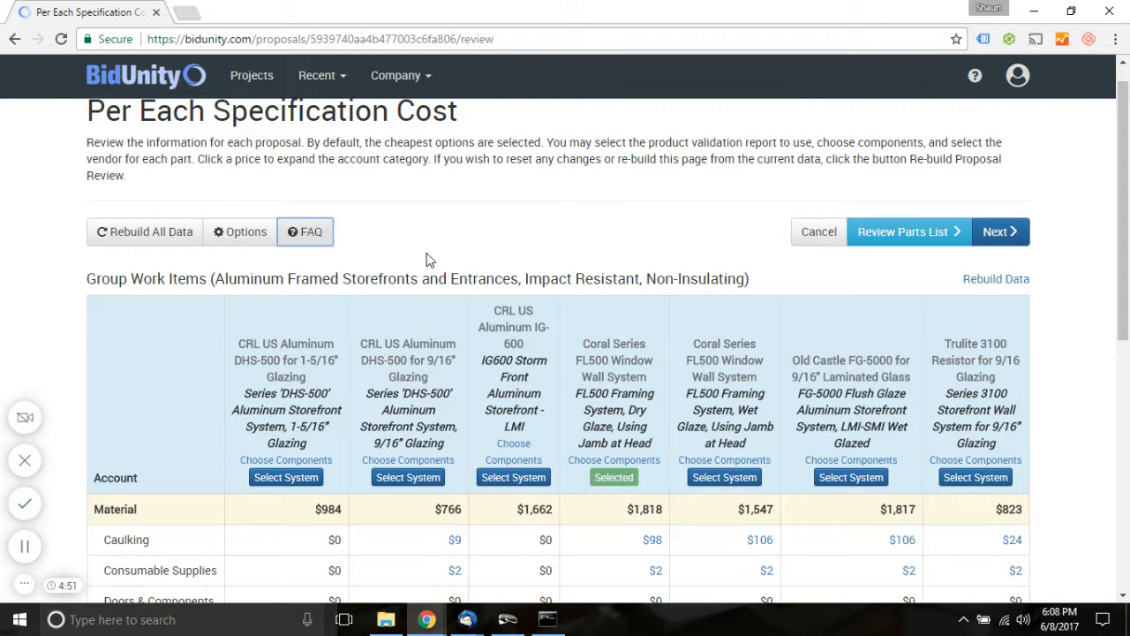
left_click(318, 237)
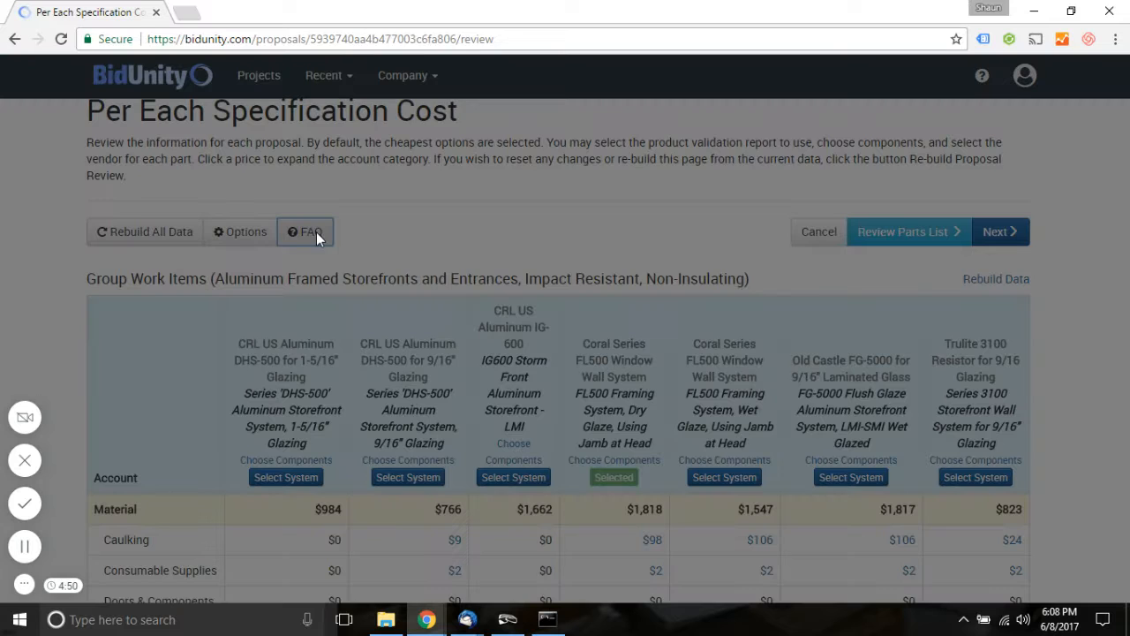
left_click(551, 394)
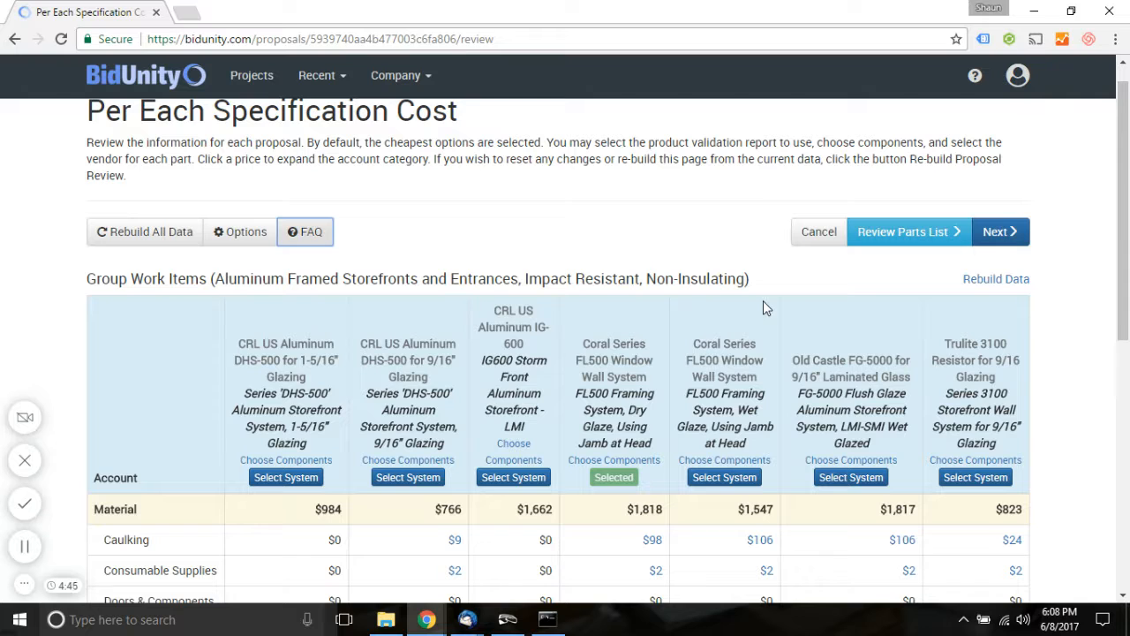
scroll(765, 307, "up", 1)
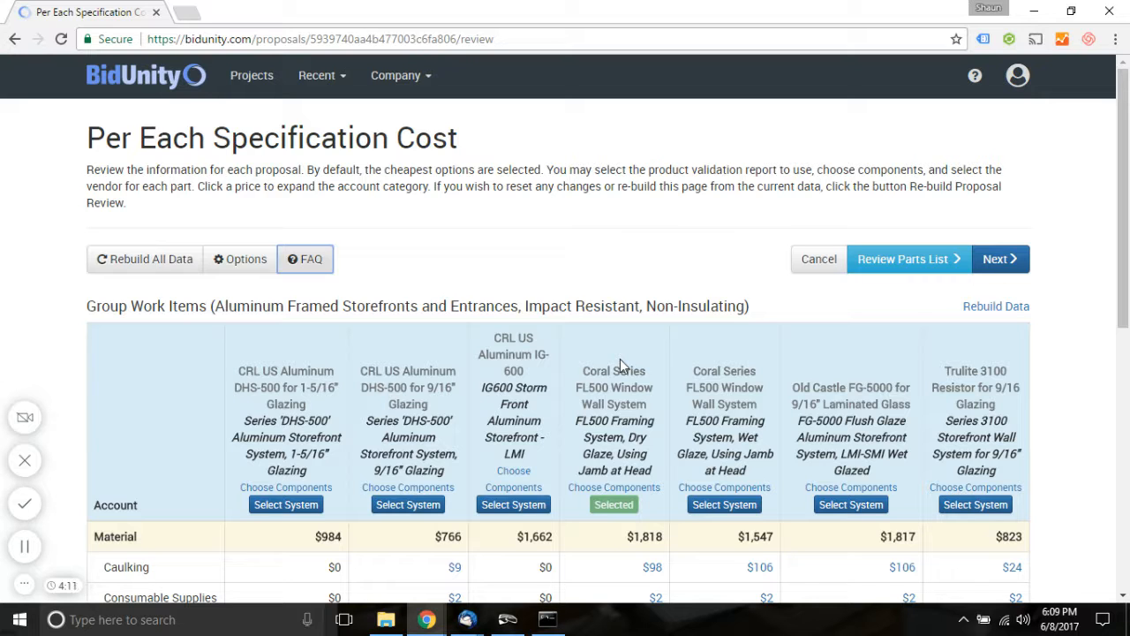
scroll(620, 359, "down", 2)
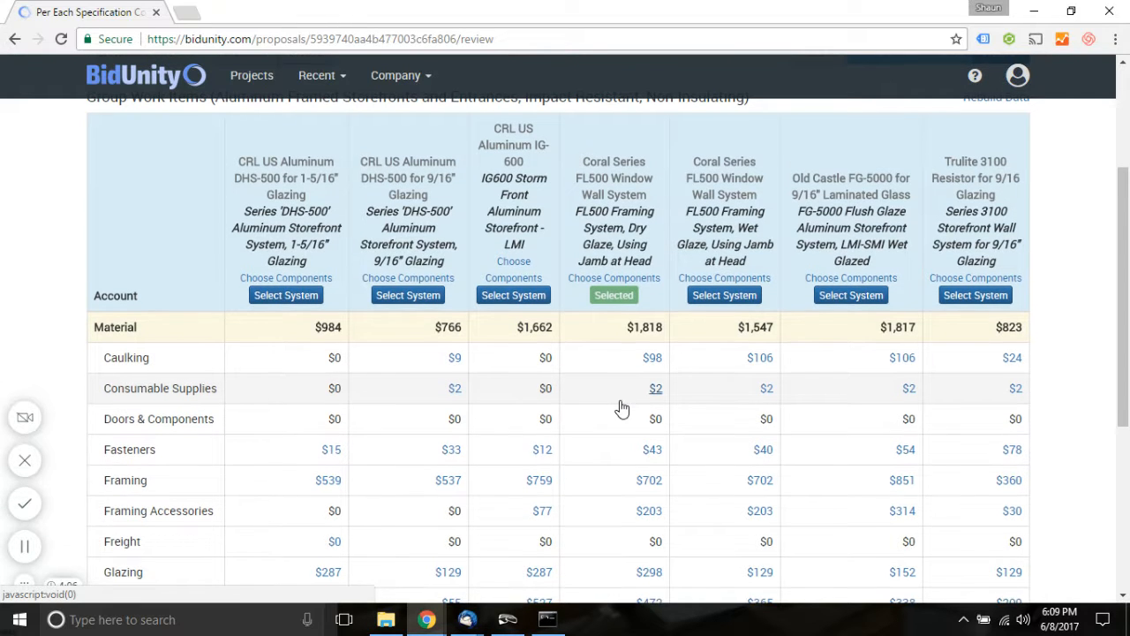
scroll(620, 407, "up", 3)
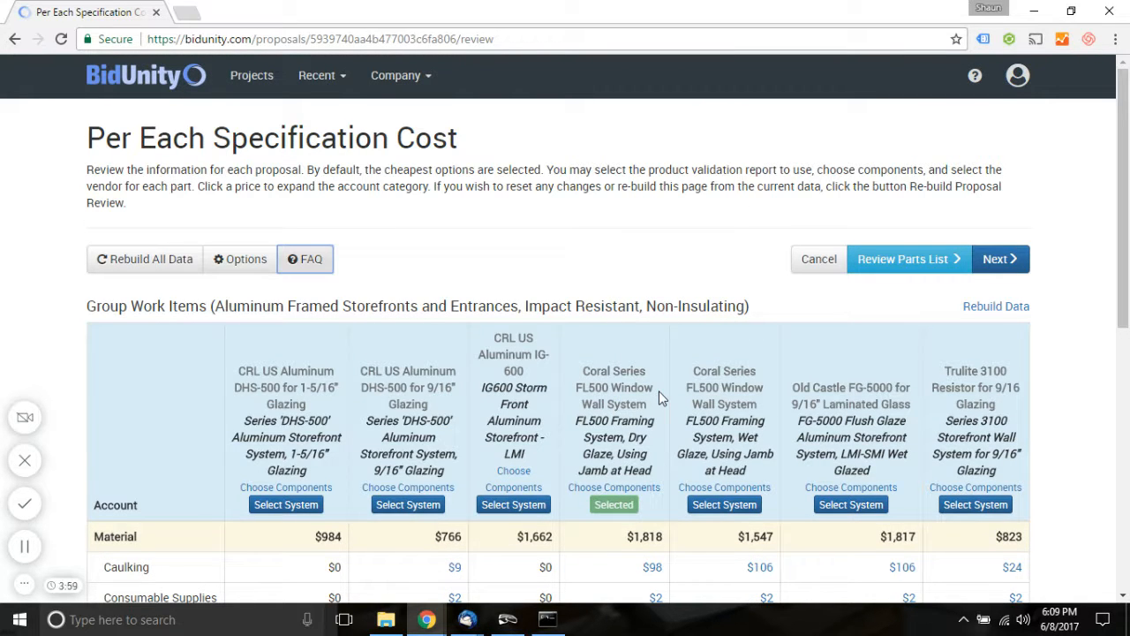
scroll(659, 391, "down", 3)
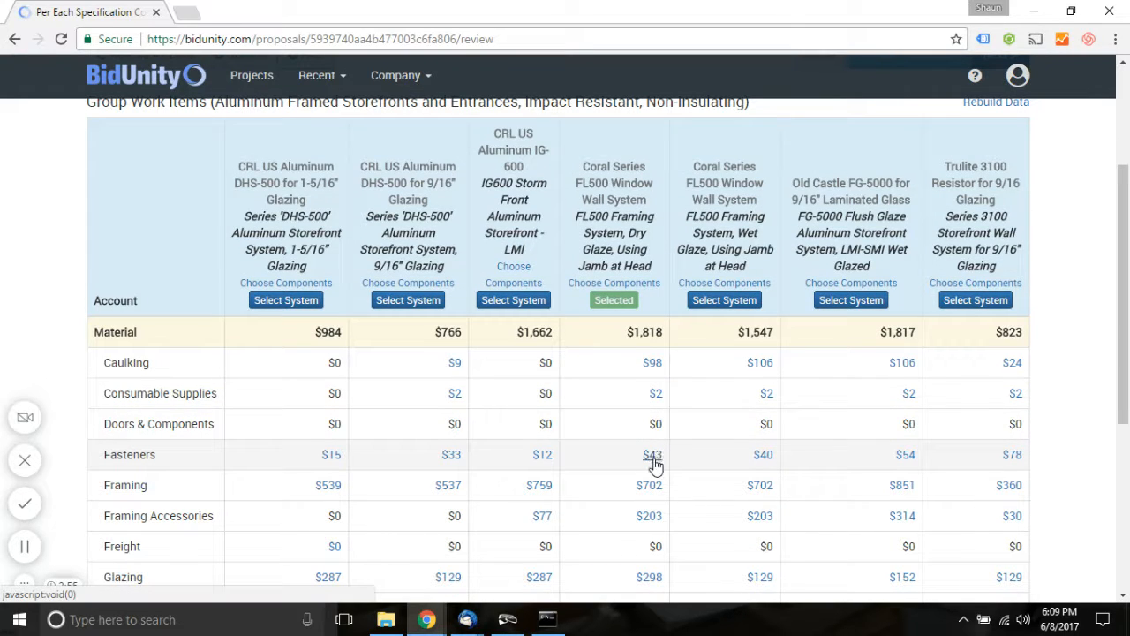
scroll(654, 467, "down", 1)
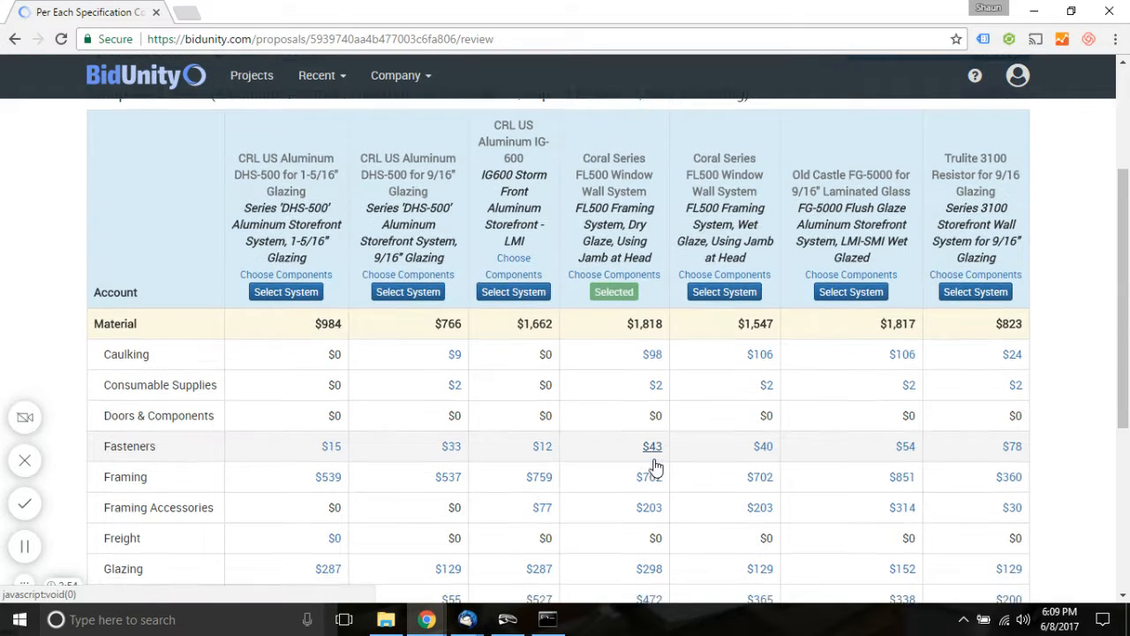
Check the available component choices for the Coral Series FL500 wet glaze system and dismiss them.
scroll(655, 466, "up", 3)
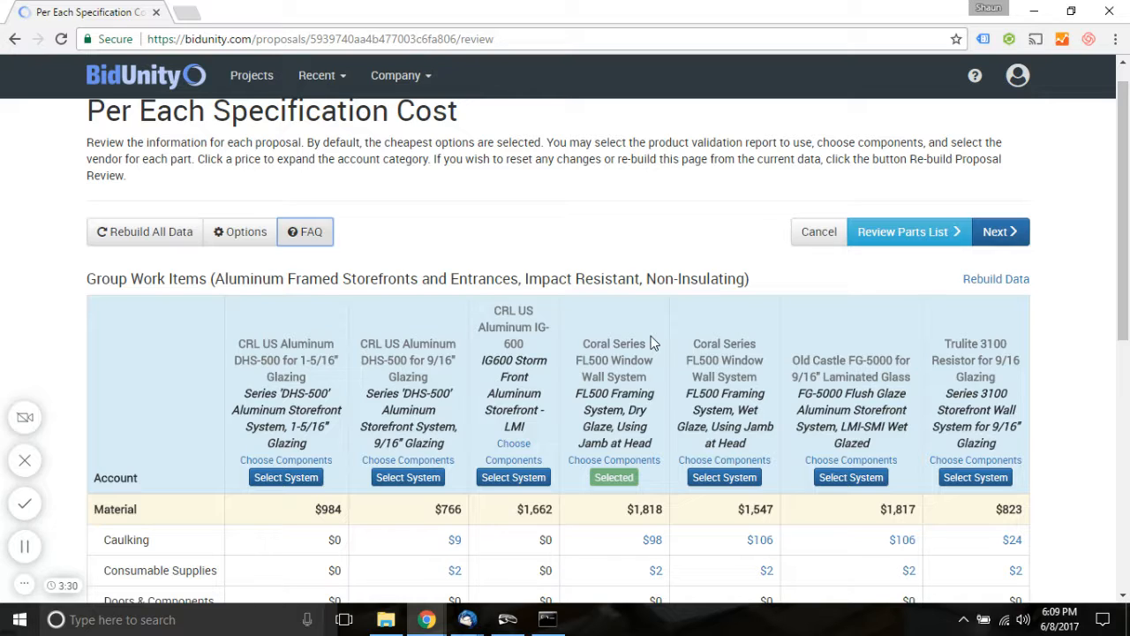
left_click(767, 461)
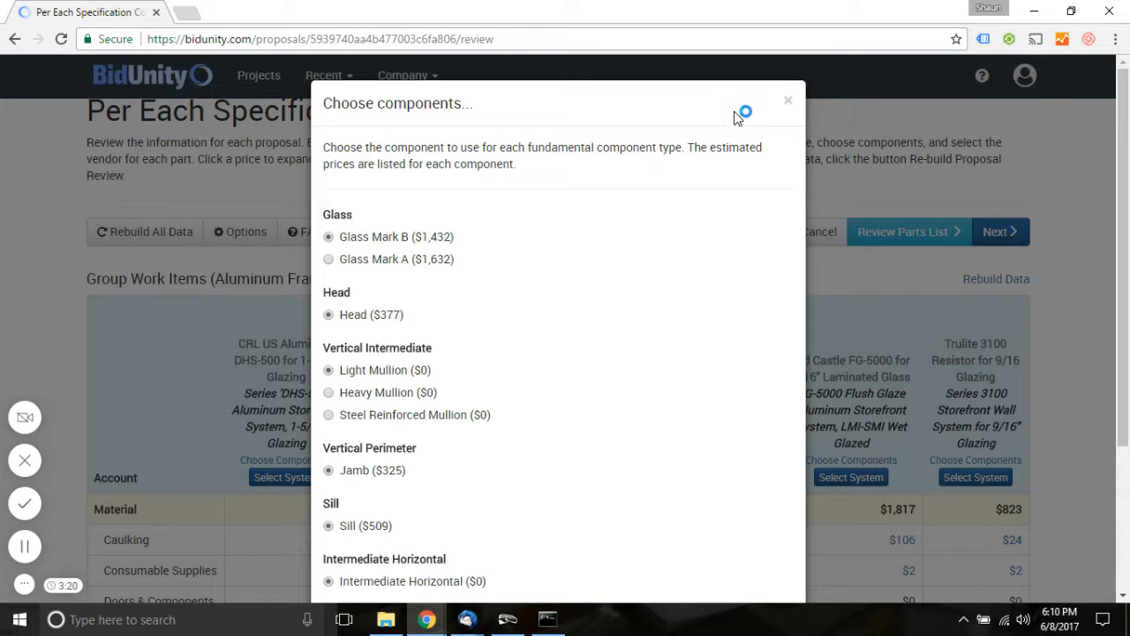
left_click(787, 104)
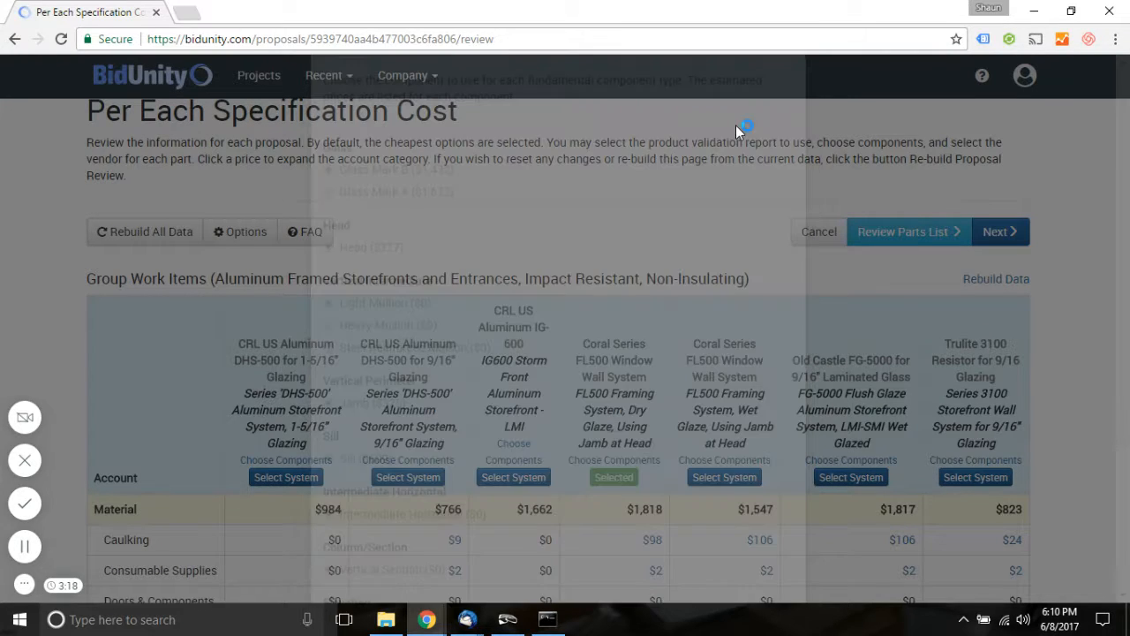
Set the proposal's component constraints to Florida Product Approval and rebuild all proposal review data.
scroll(535, 256, "down", 1)
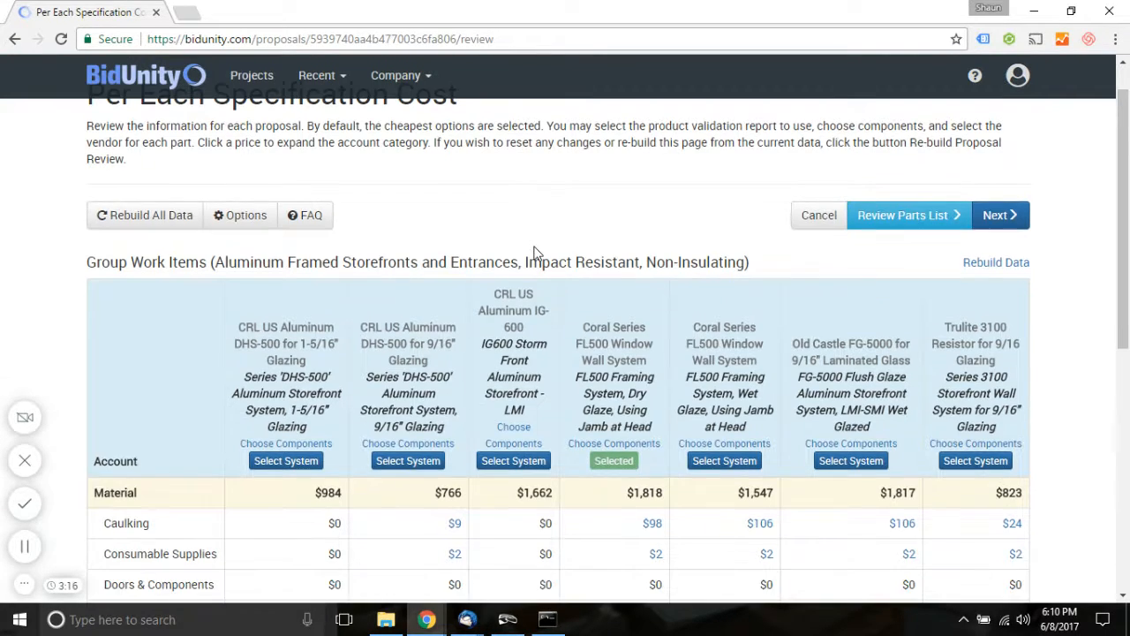
left_click(237, 146)
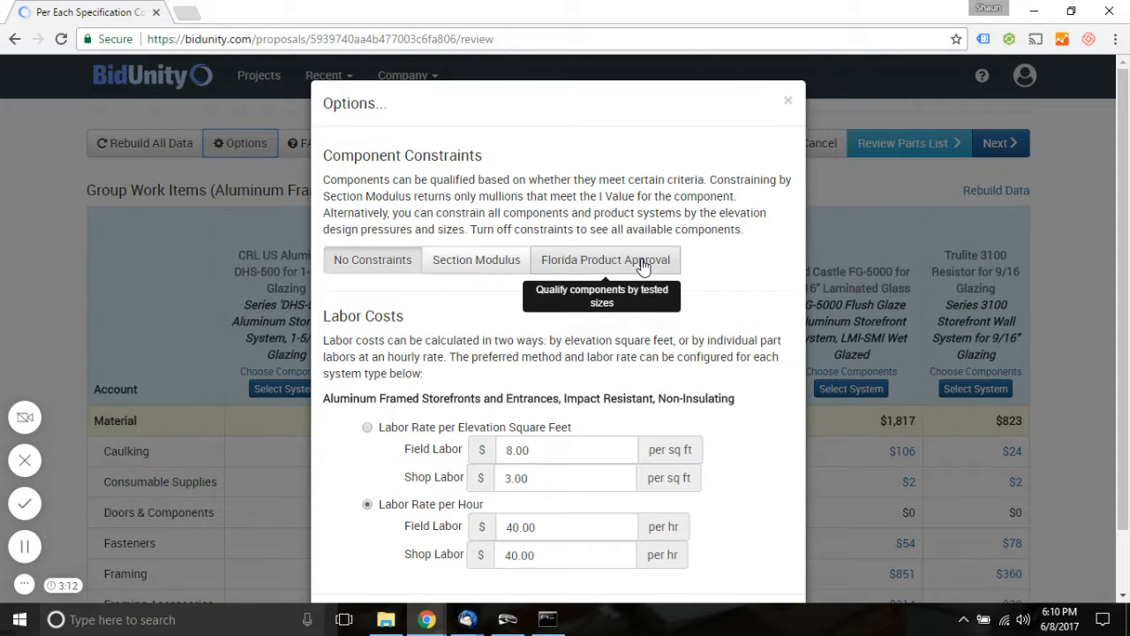
left_click(643, 259)
scroll(757, 356, "down", 2)
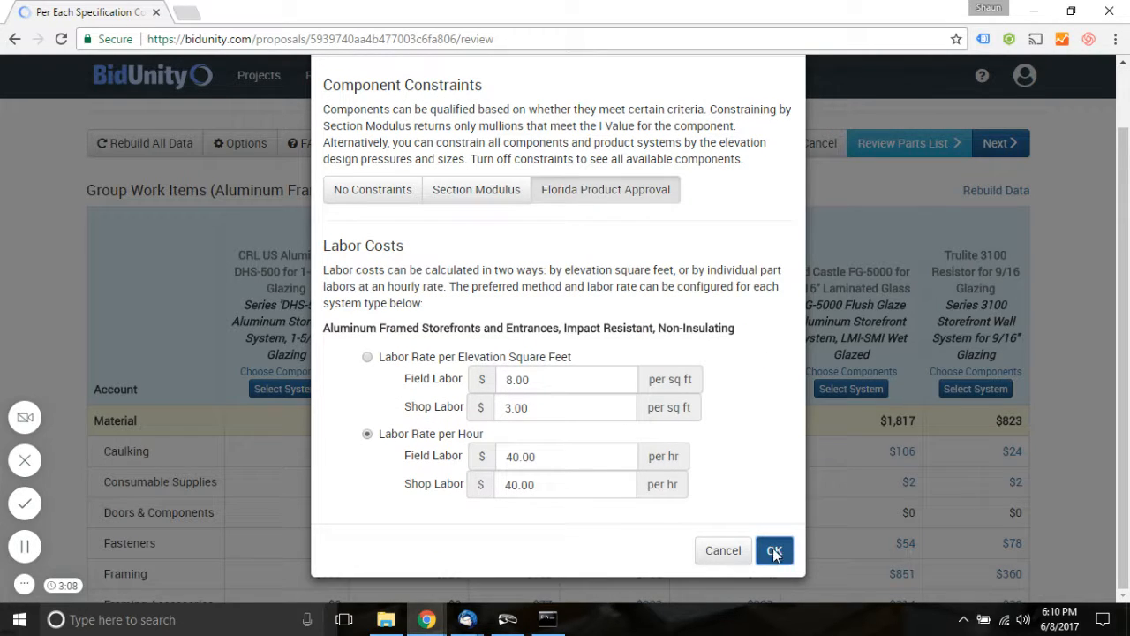
left_click(774, 551)
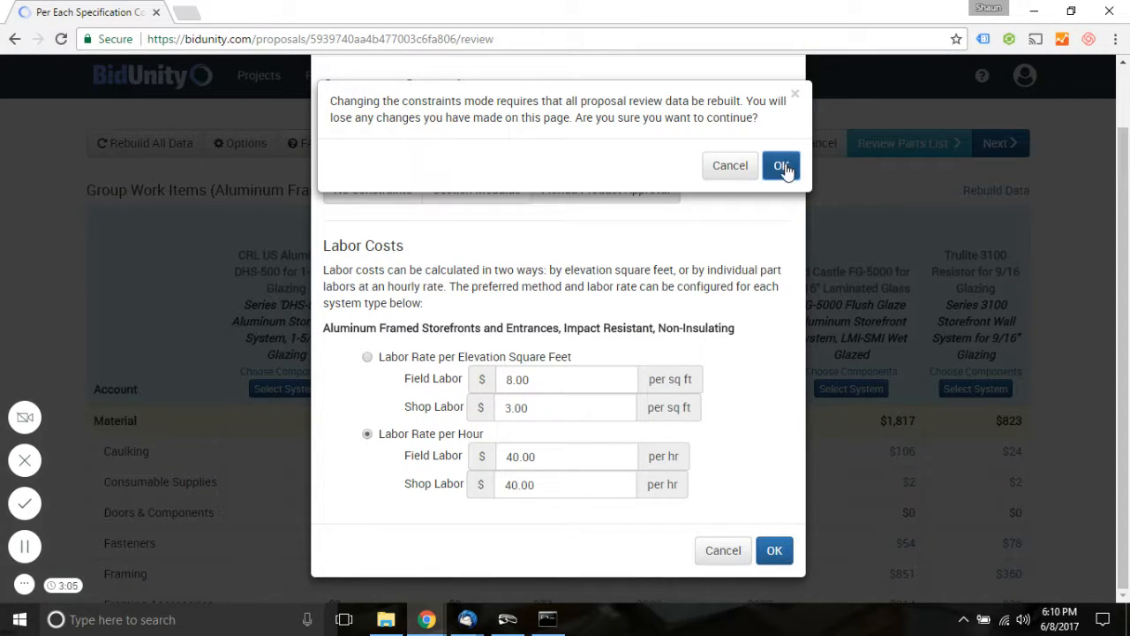
left_click(783, 166)
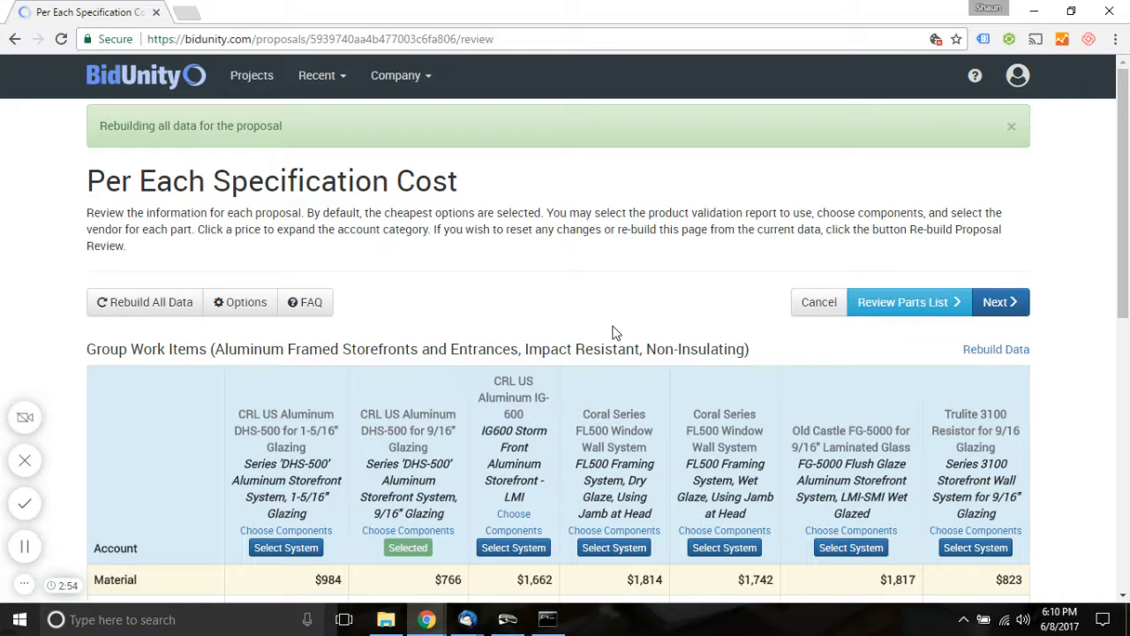
Look through the rebuilt cost table and check the component choices of the Coral Series FL500 dry glaze system without saving.
scroll(616, 333, "down", 2)
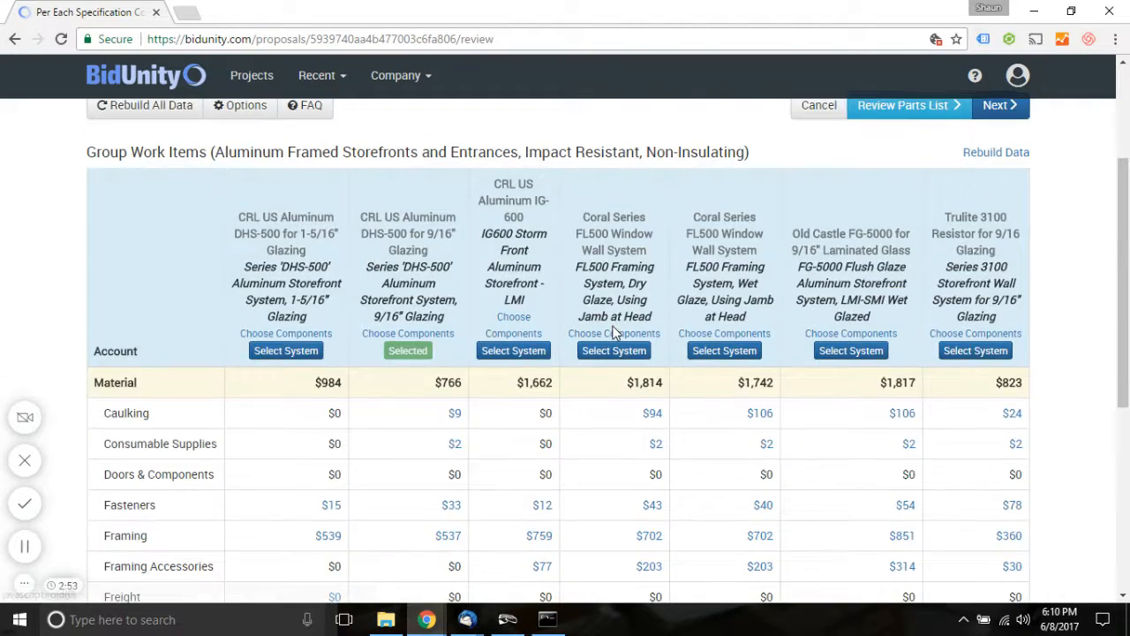
scroll(616, 333, "down", 5)
scroll(615, 333, "up", 5)
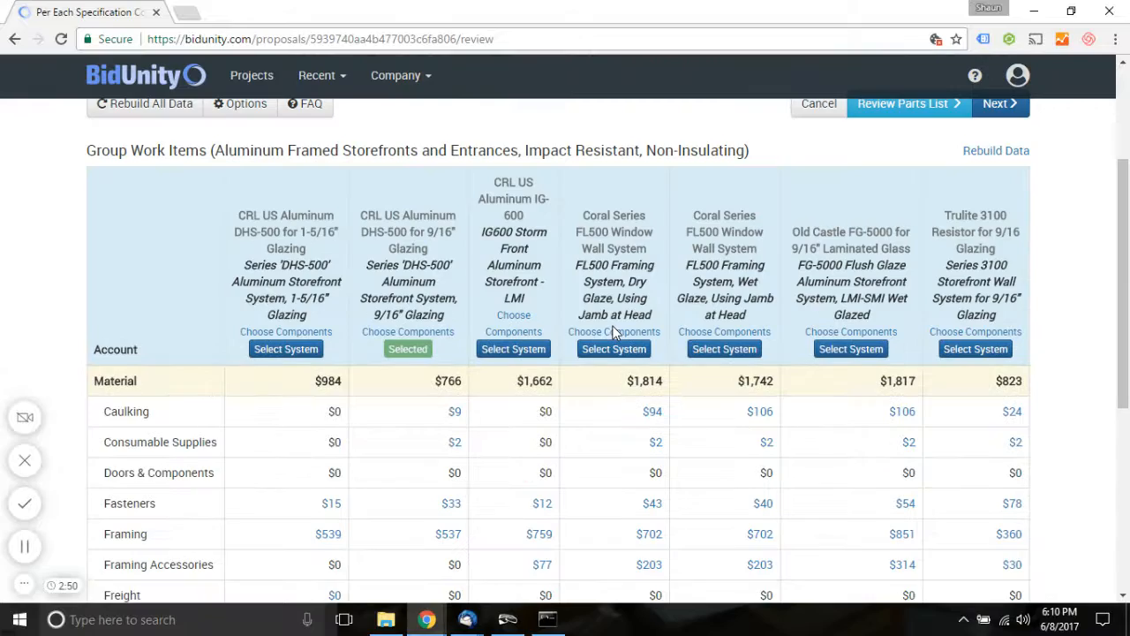
left_click(590, 332)
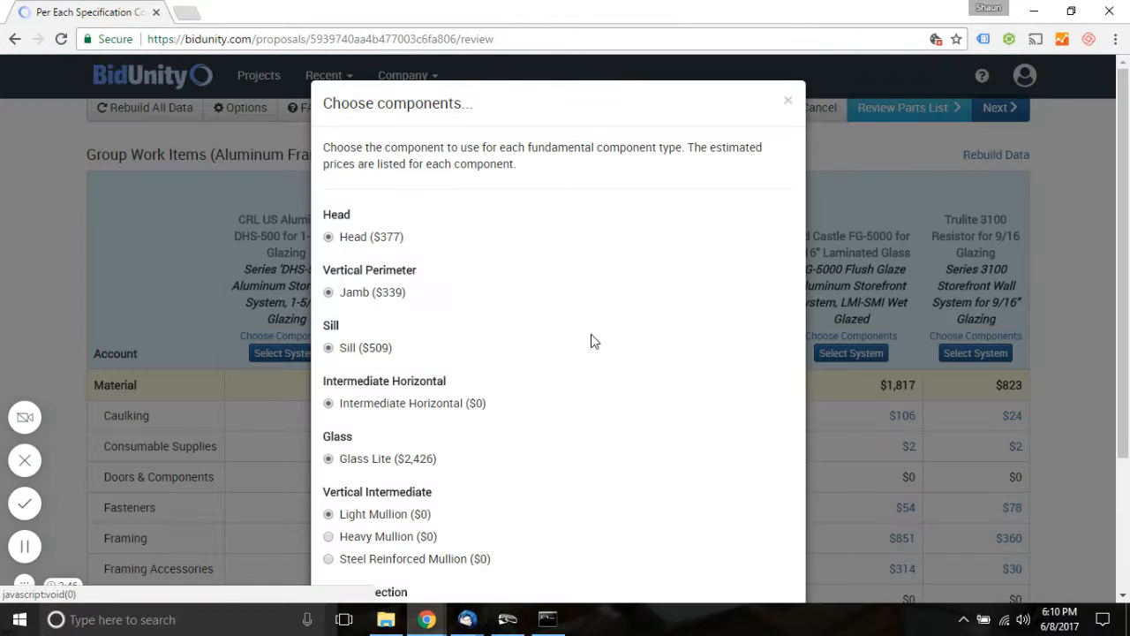
scroll(591, 341, "down", 1)
scroll(424, 358, "down", 1)
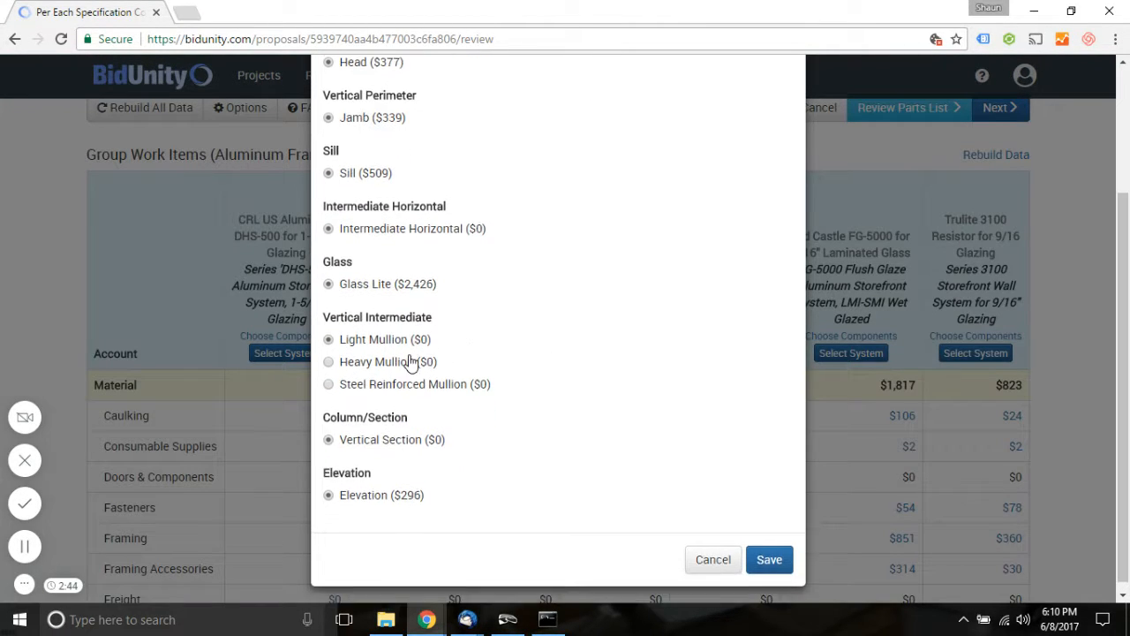
left_click(715, 550)
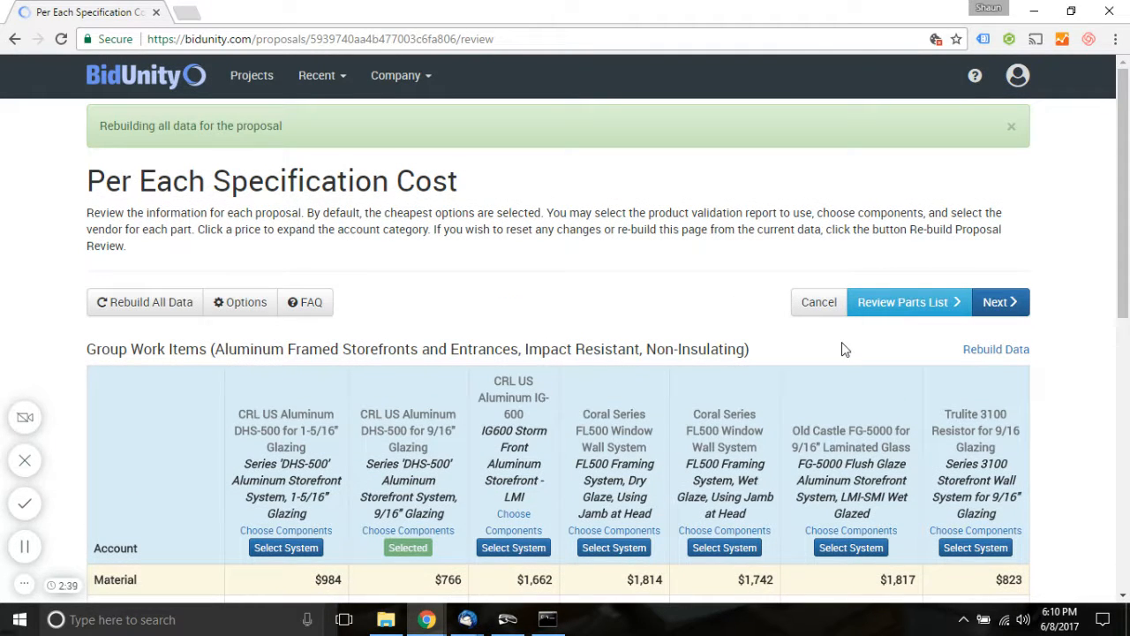
Leave the proposal review, set the rough opening height of the 48" X 48" 1C 1R elevation to 10 ft and save the elevation.
left_click(814, 302)
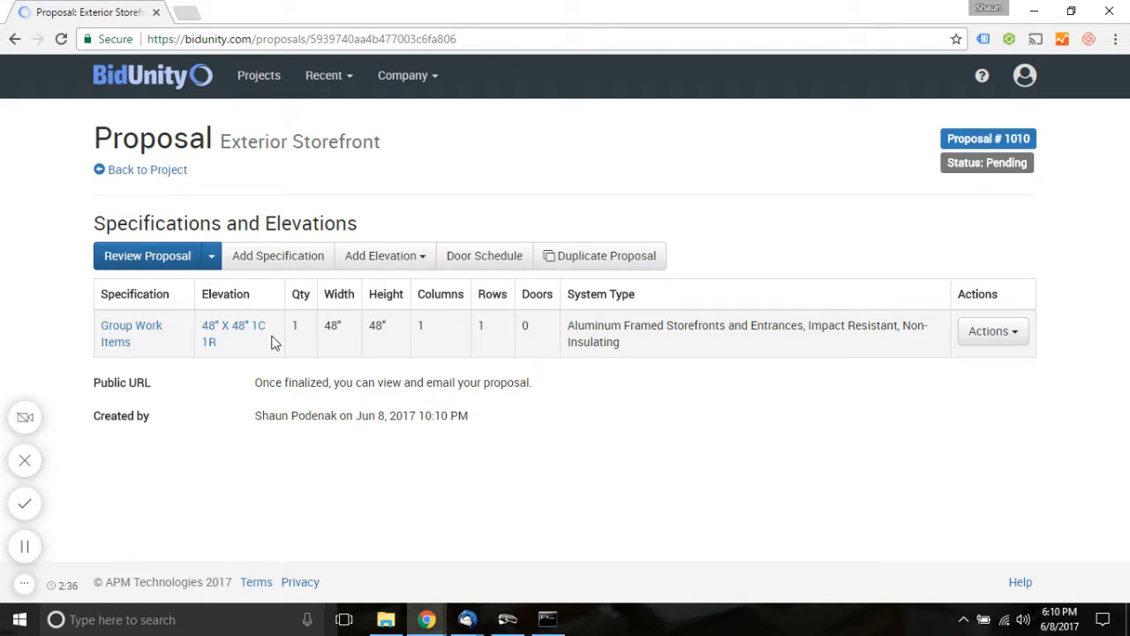
left_click(254, 325)
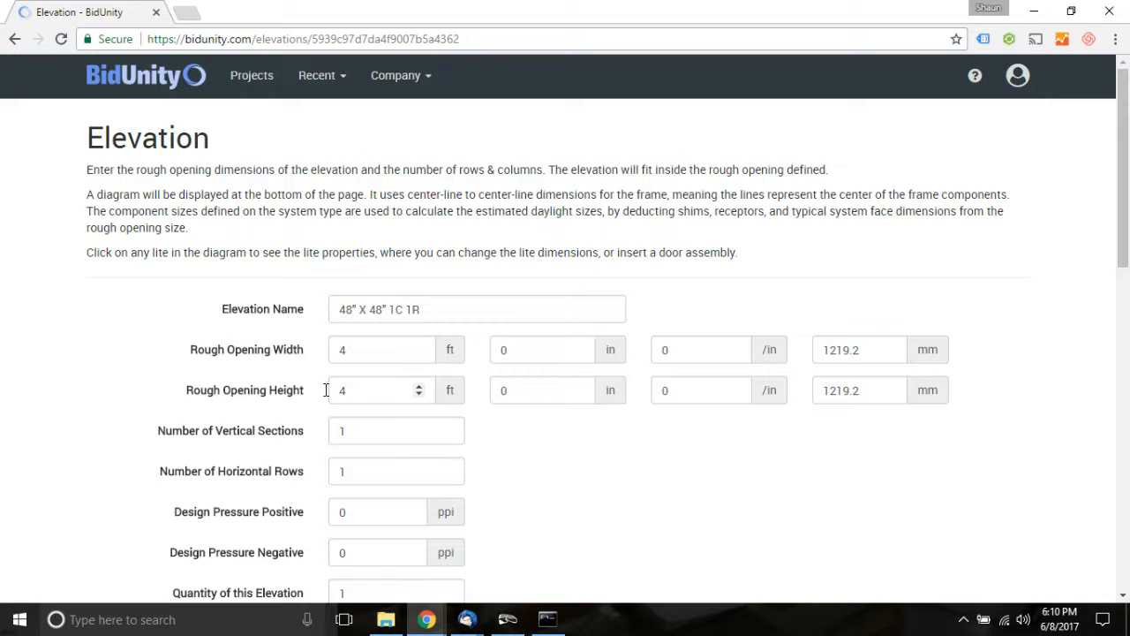
left_click(325, 395)
type("10")
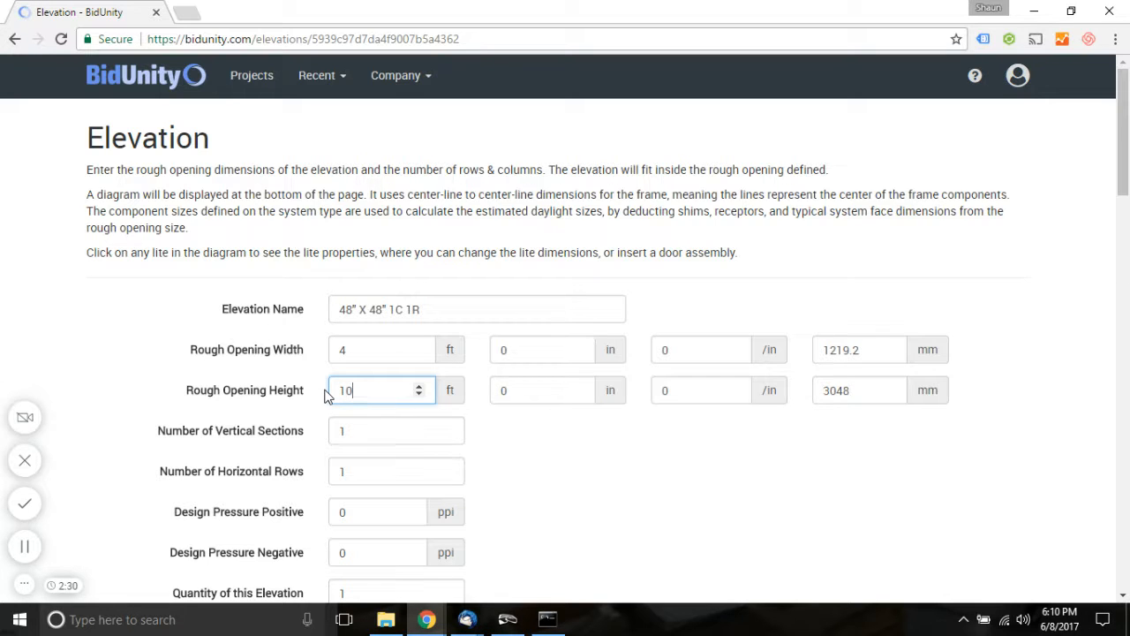
key("Tab")
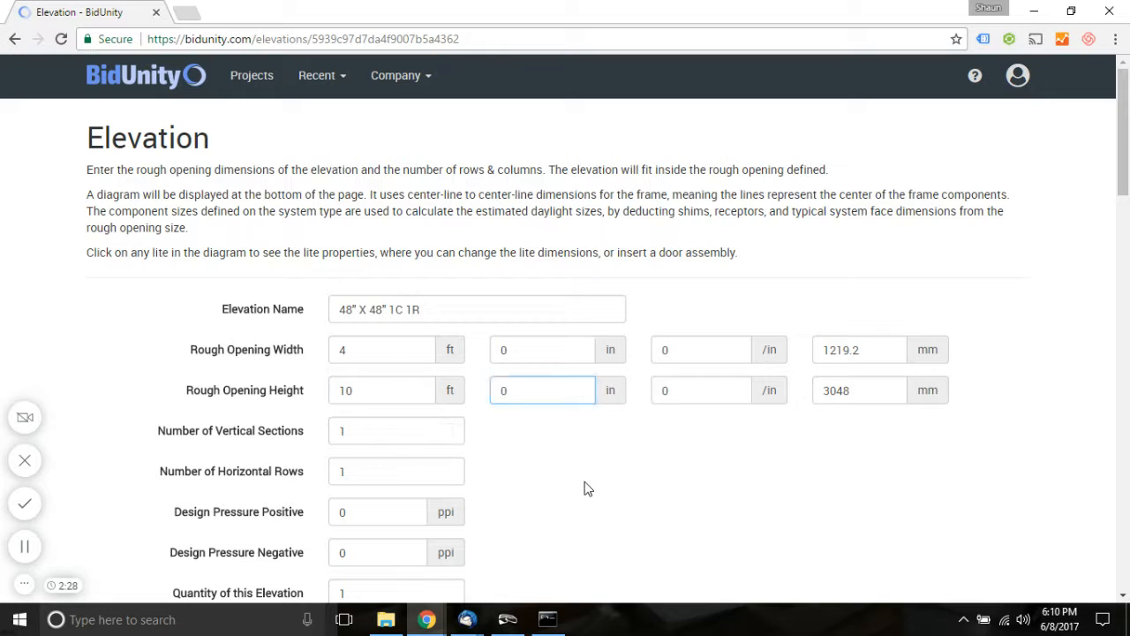
left_click(583, 487)
scroll(586, 482, "down", 3)
scroll(469, 497, "down", 3)
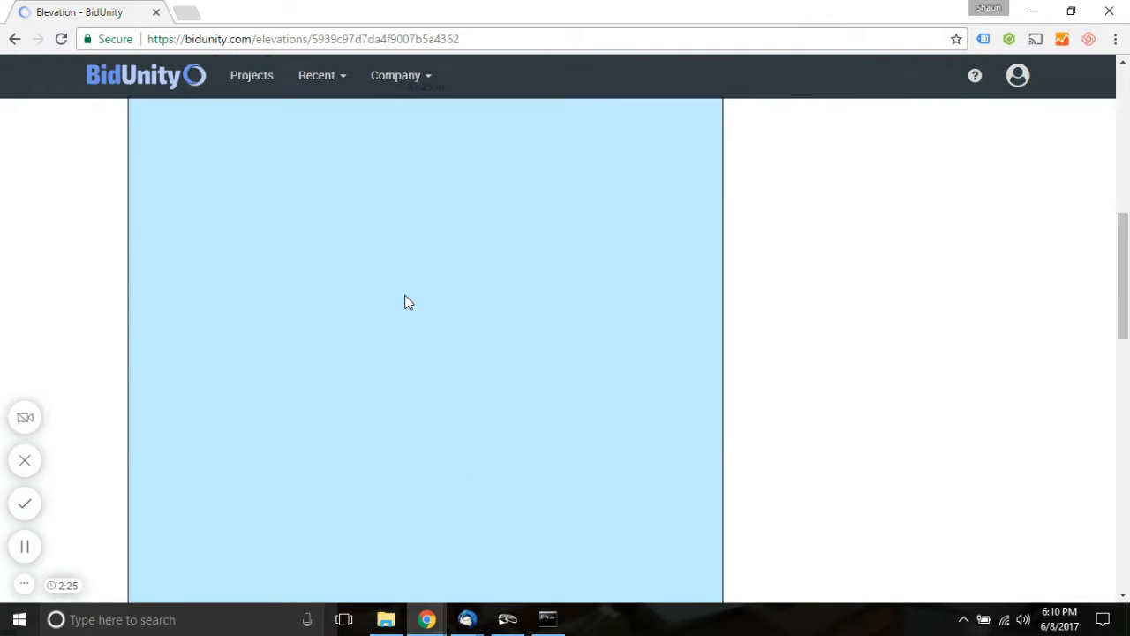
scroll(404, 303, "up", 4)
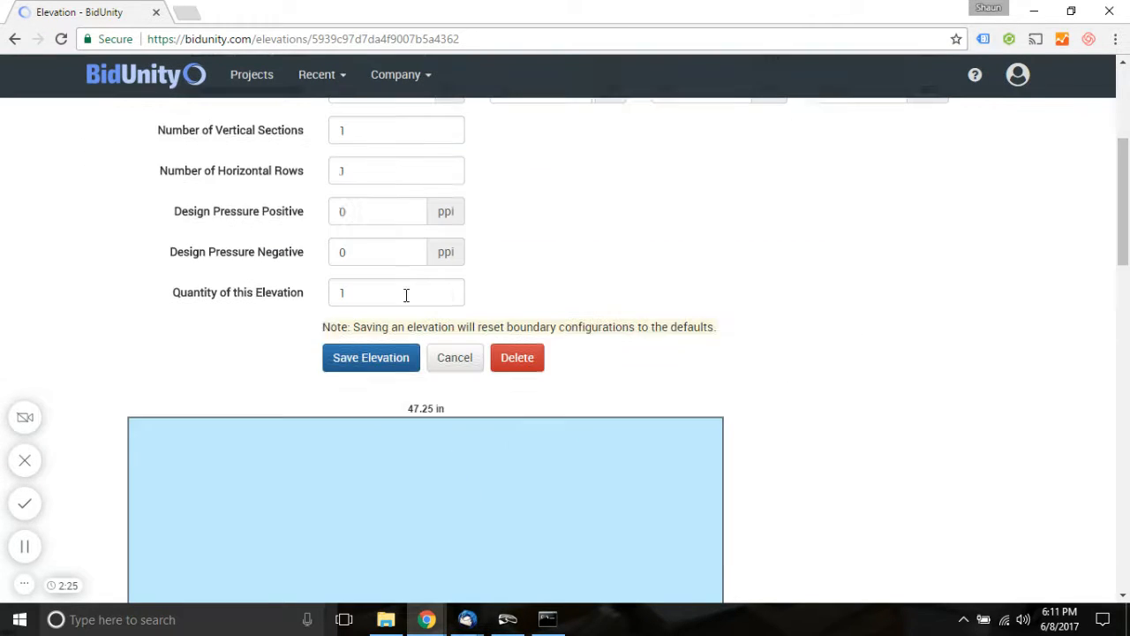
left_click(396, 371)
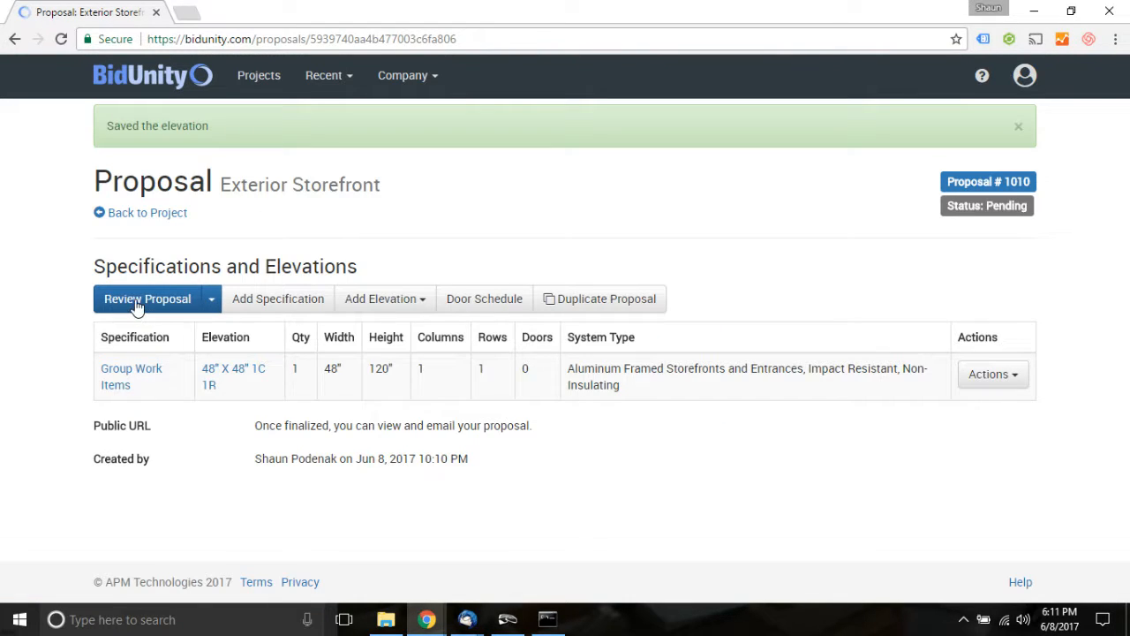
Return to the proposal review, rebuild the Group Work Items data and check the component constraint options.
left_click(137, 302)
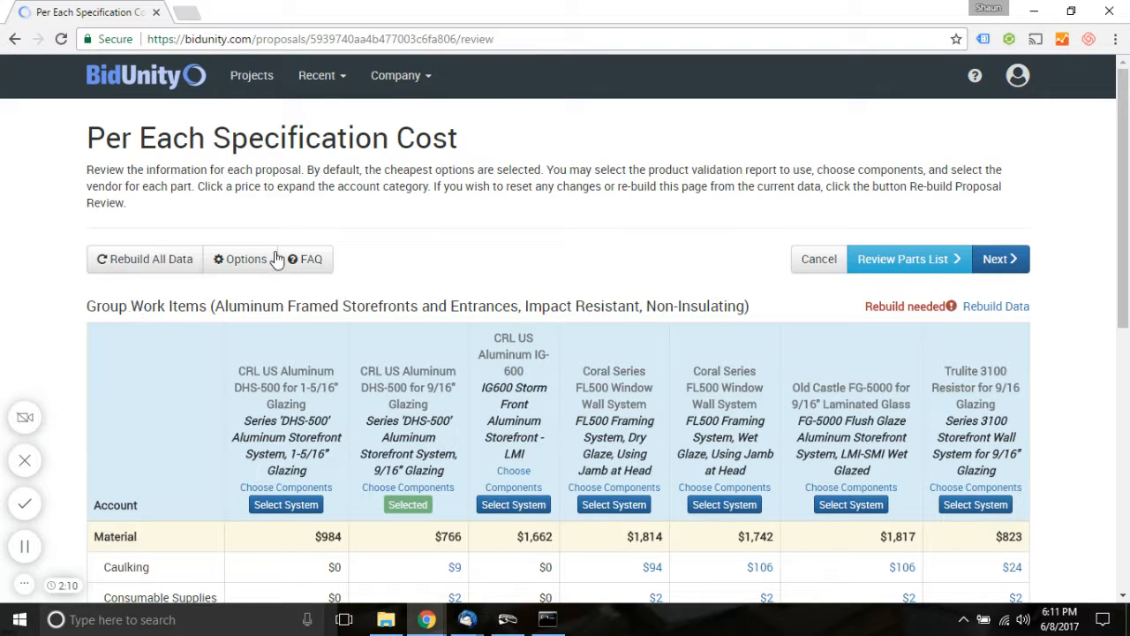
left_click(999, 306)
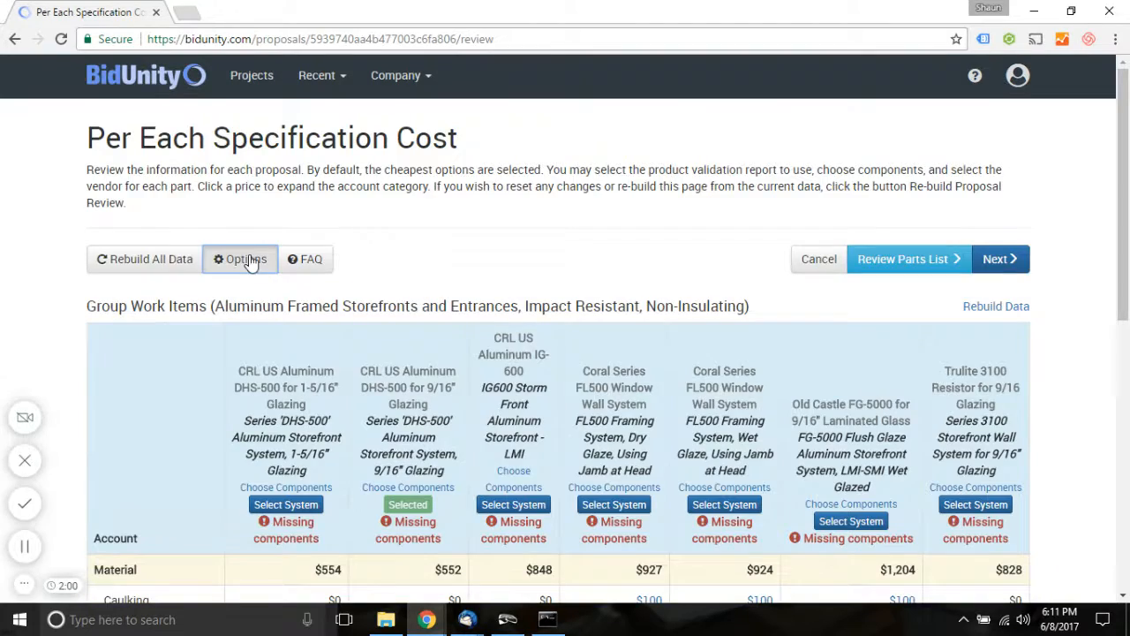
left_click(247, 259)
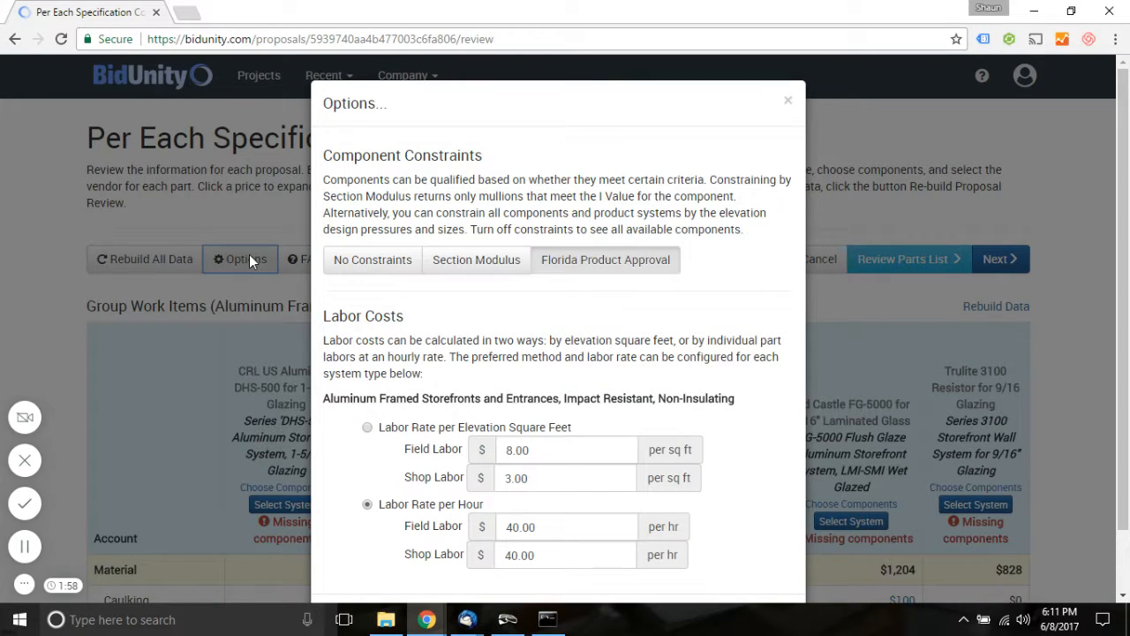
left_click(249, 255)
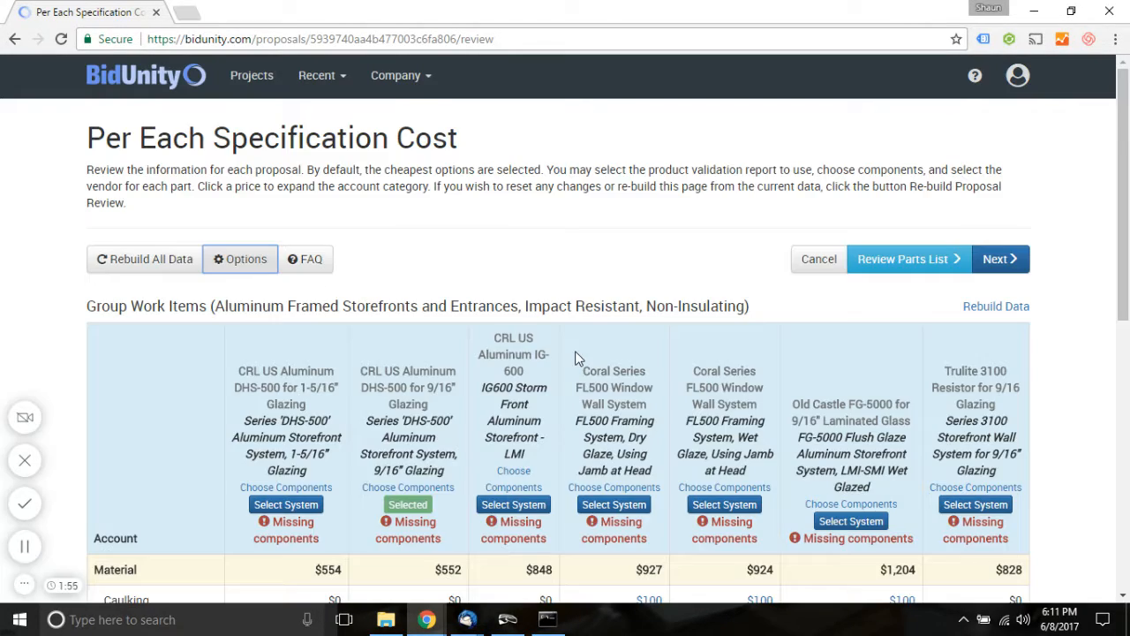
Examine the missing components and component choices of the CRL US Aluminum IG-600 system, leaving without saving.
scroll(575, 352, "down", 3)
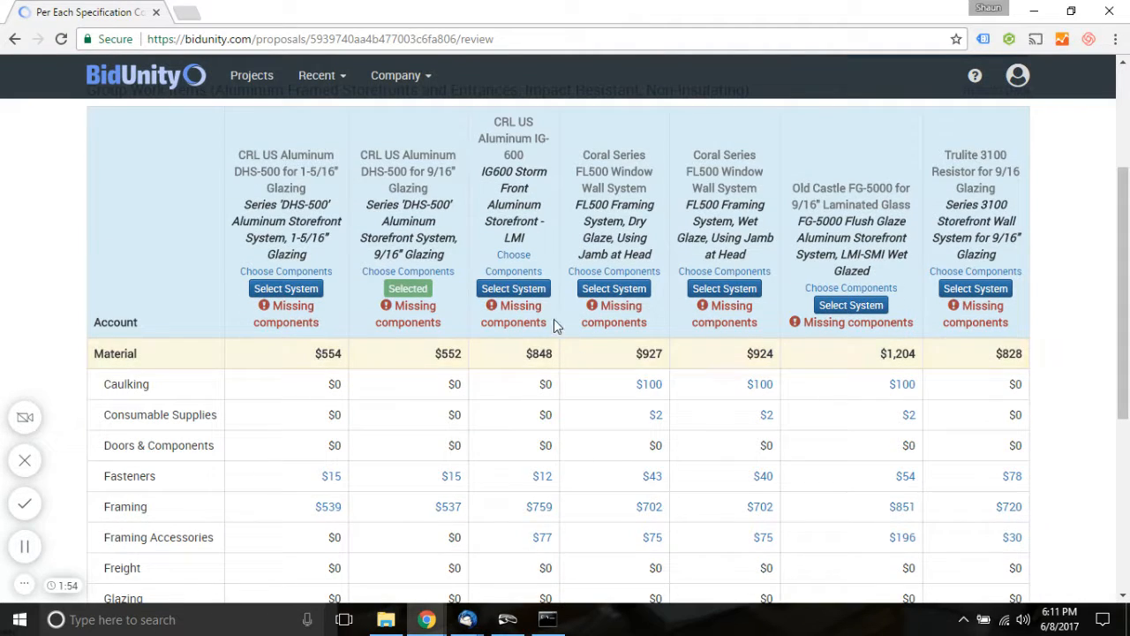
left_click(516, 255)
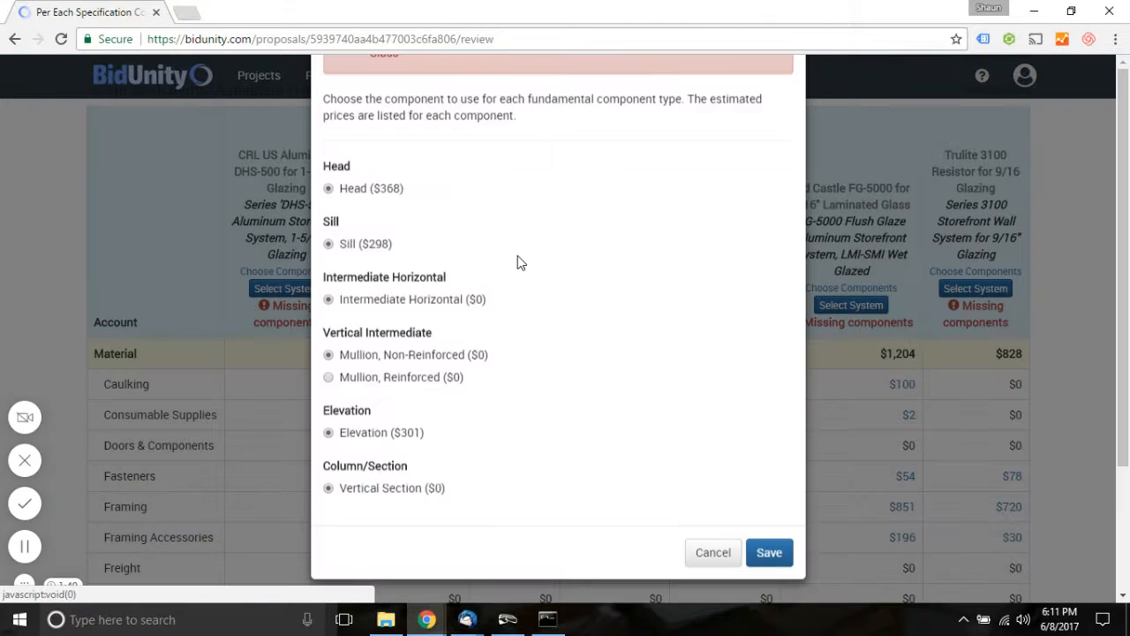
scroll(517, 255, "down", 1)
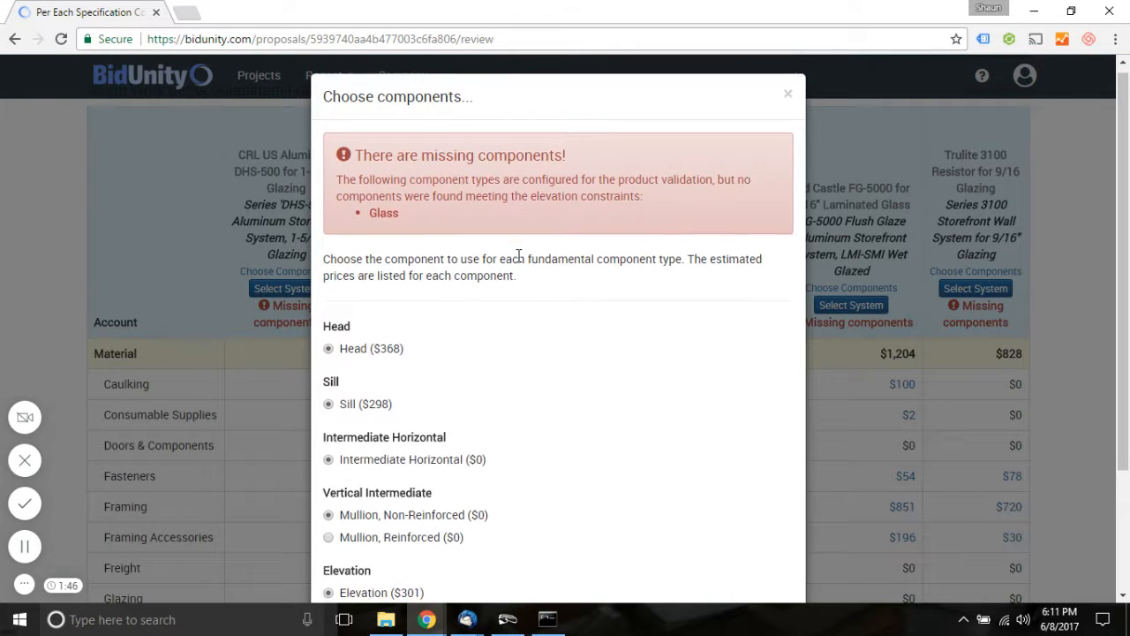
scroll(520, 262, "down", 1)
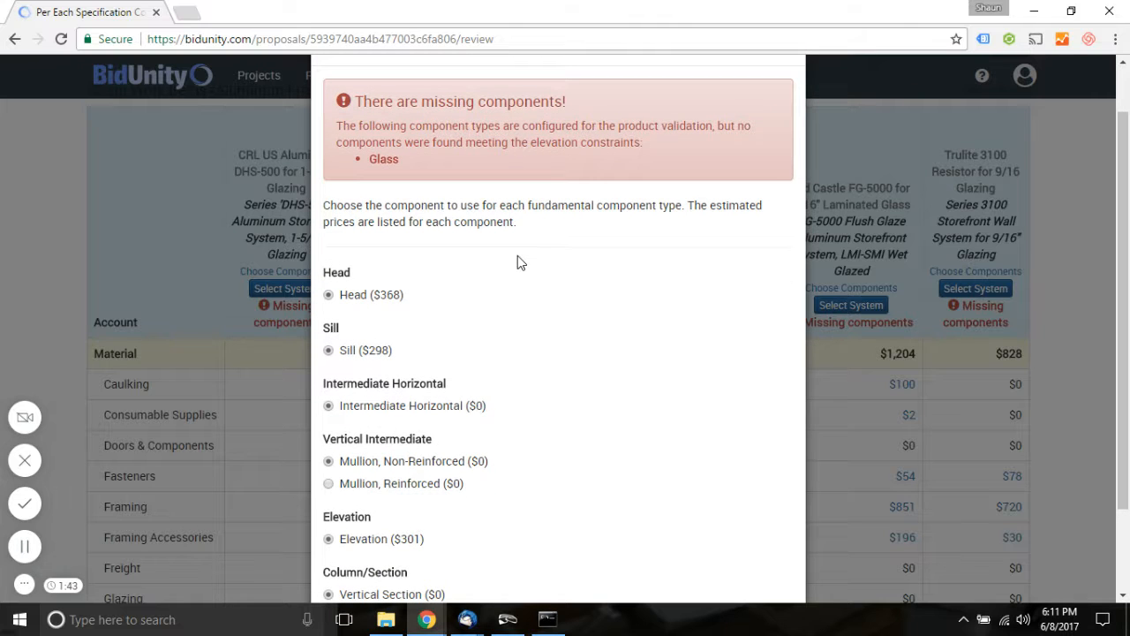
scroll(518, 257, "down", 1)
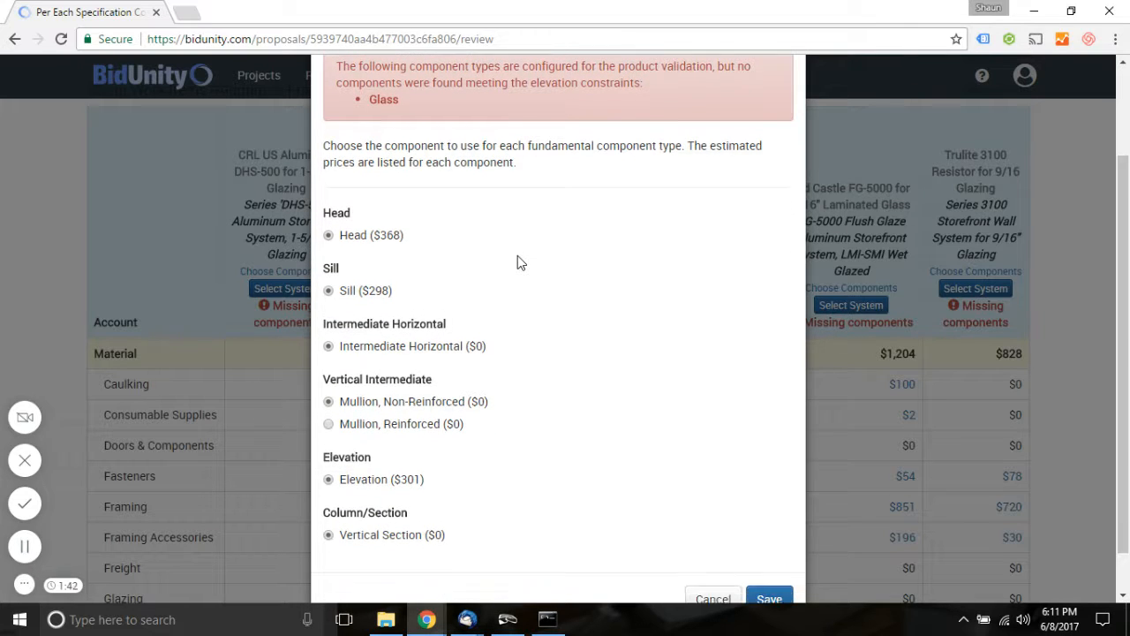
scroll(517, 255, "down", 1)
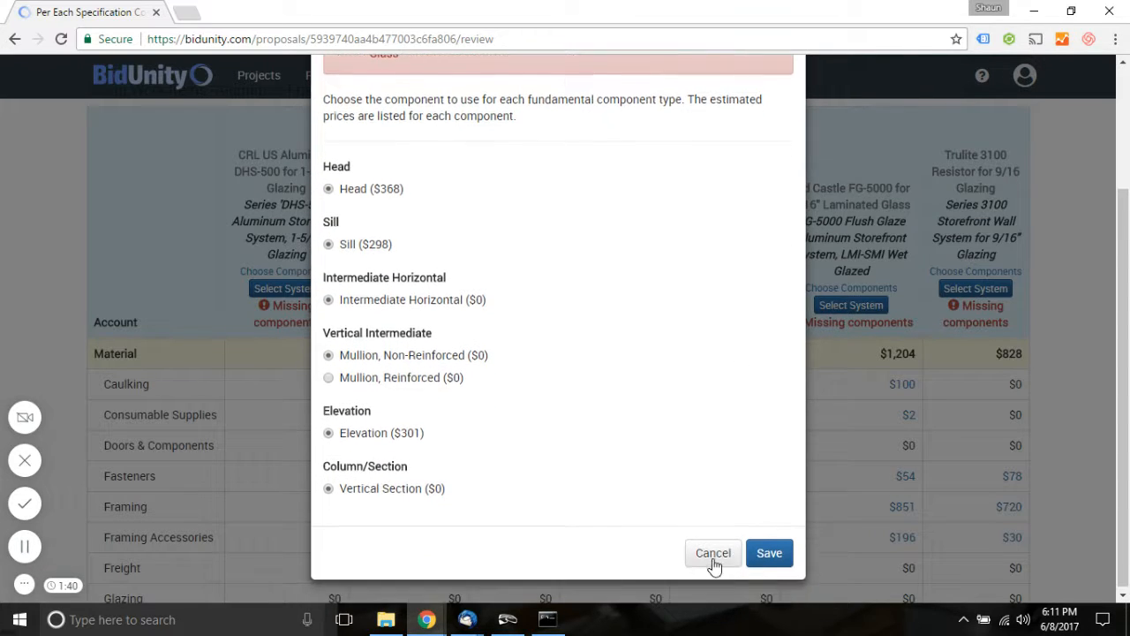
left_click(713, 563)
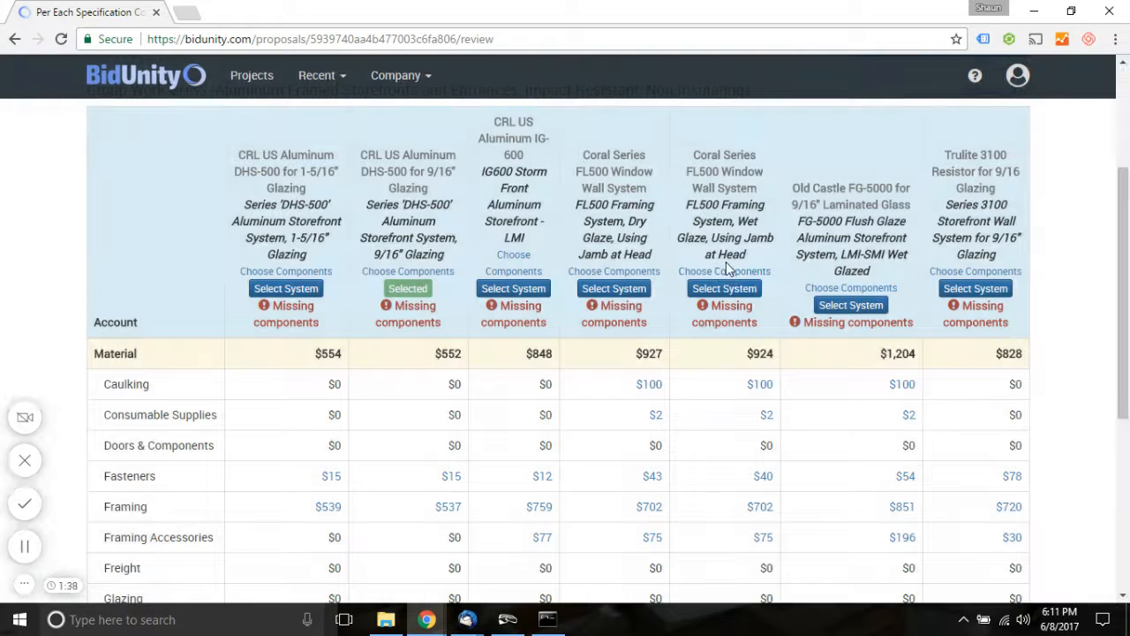
Check the missing components and available choices for the Coral Series FL500 wet glaze system and dismiss them.
left_click(729, 266)
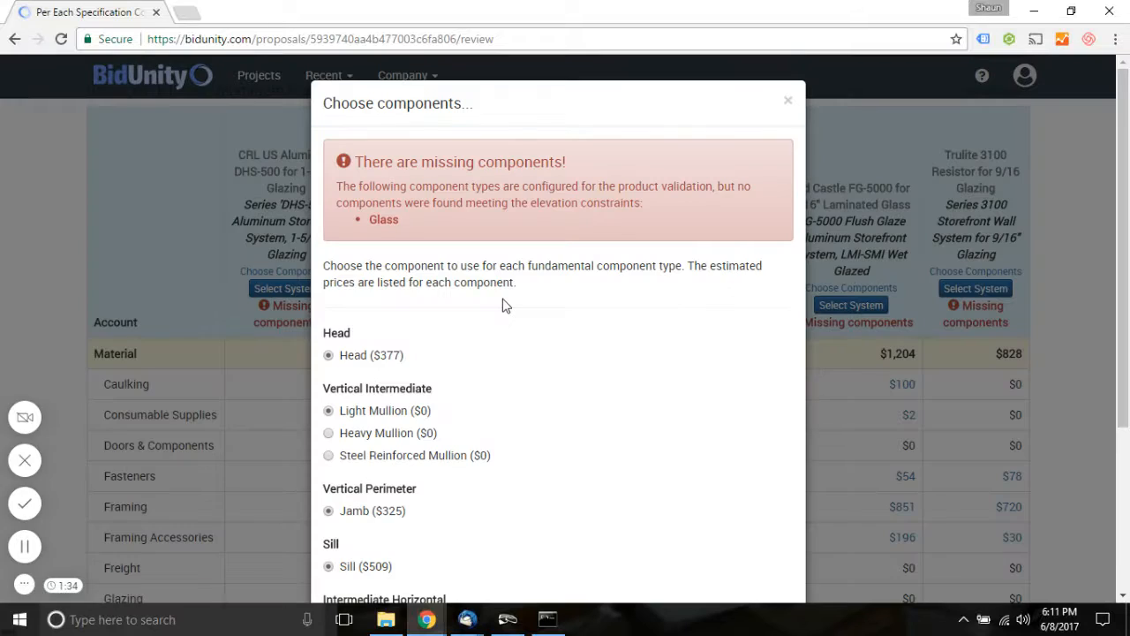
scroll(505, 305, "down", 2)
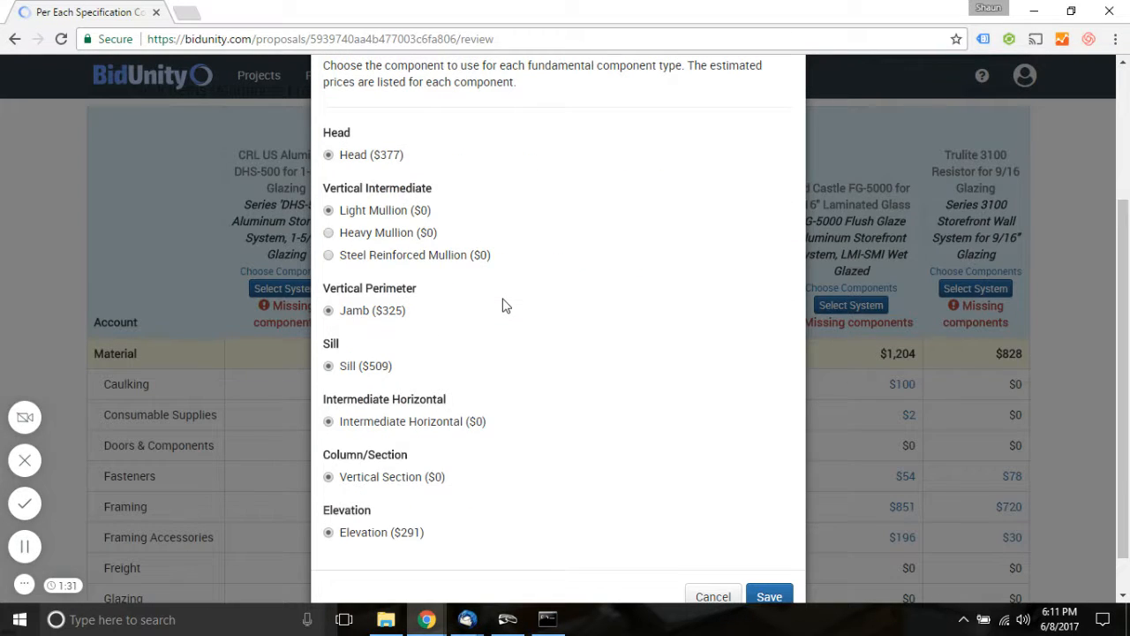
scroll(505, 304, "down", 1)
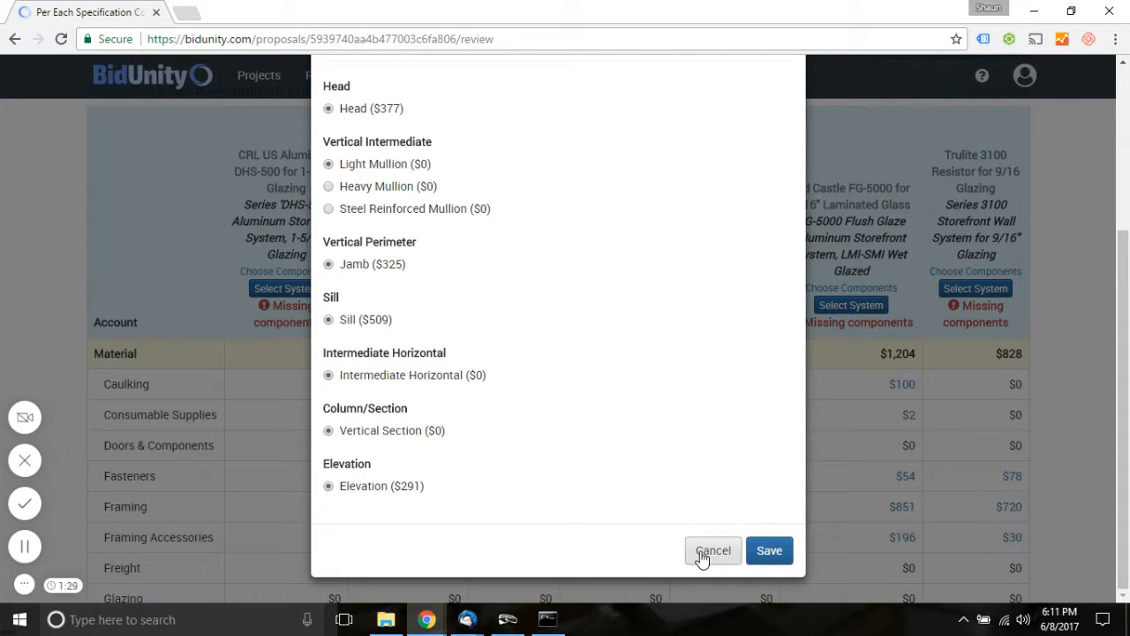
left_click(702, 556)
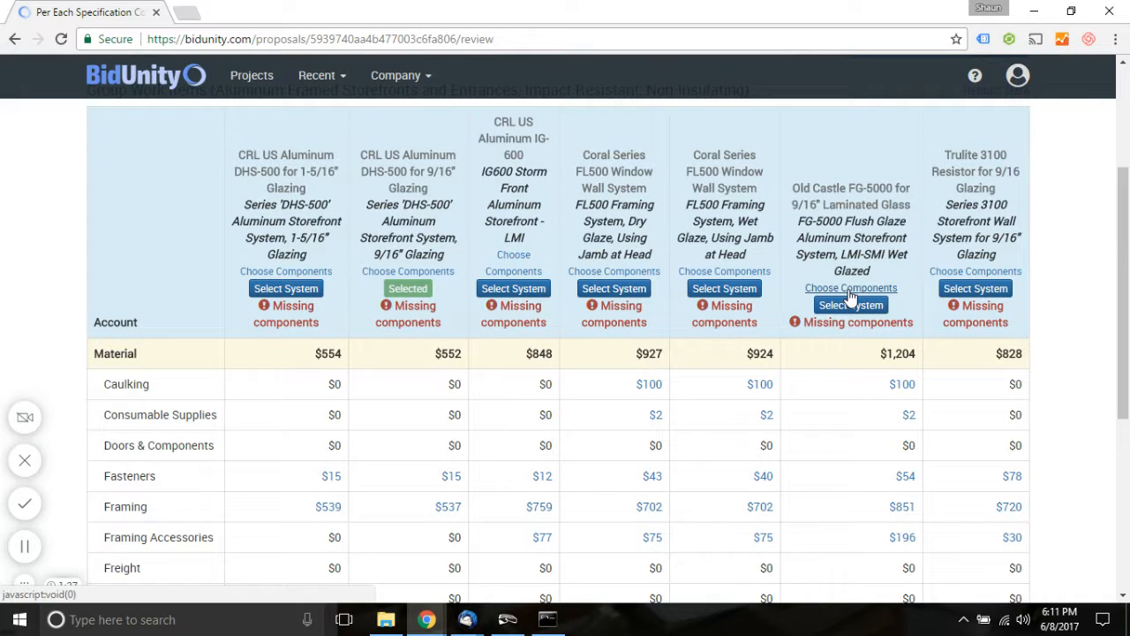
Look through the component choices and missing components of the Old Castle FG-5000 system without saving.
left_click(848, 288)
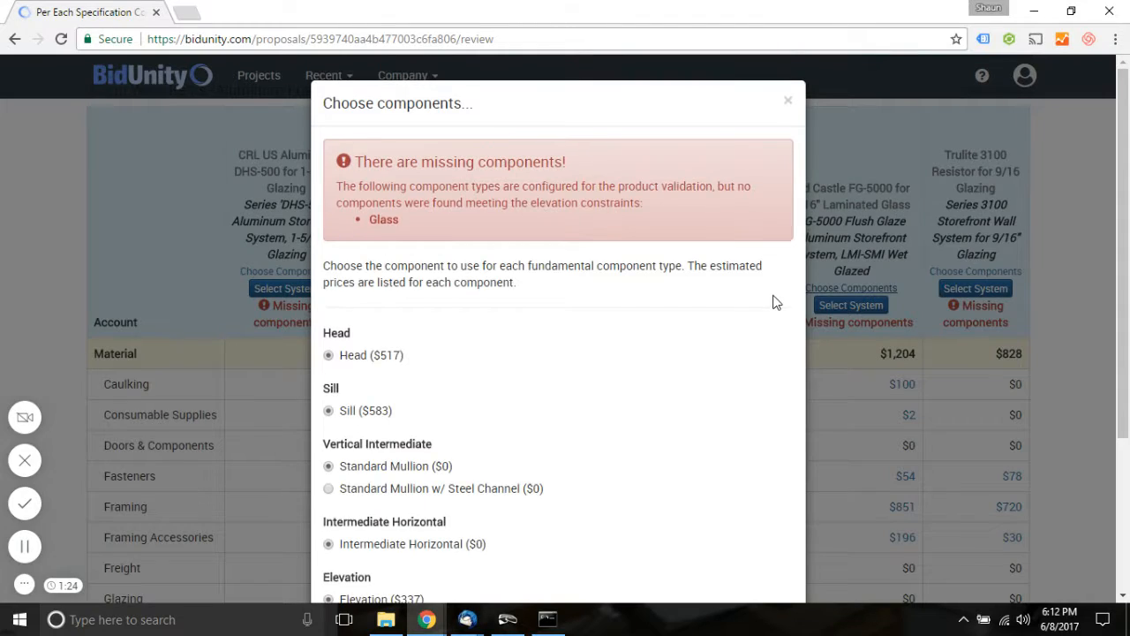
scroll(773, 302, "down", 2)
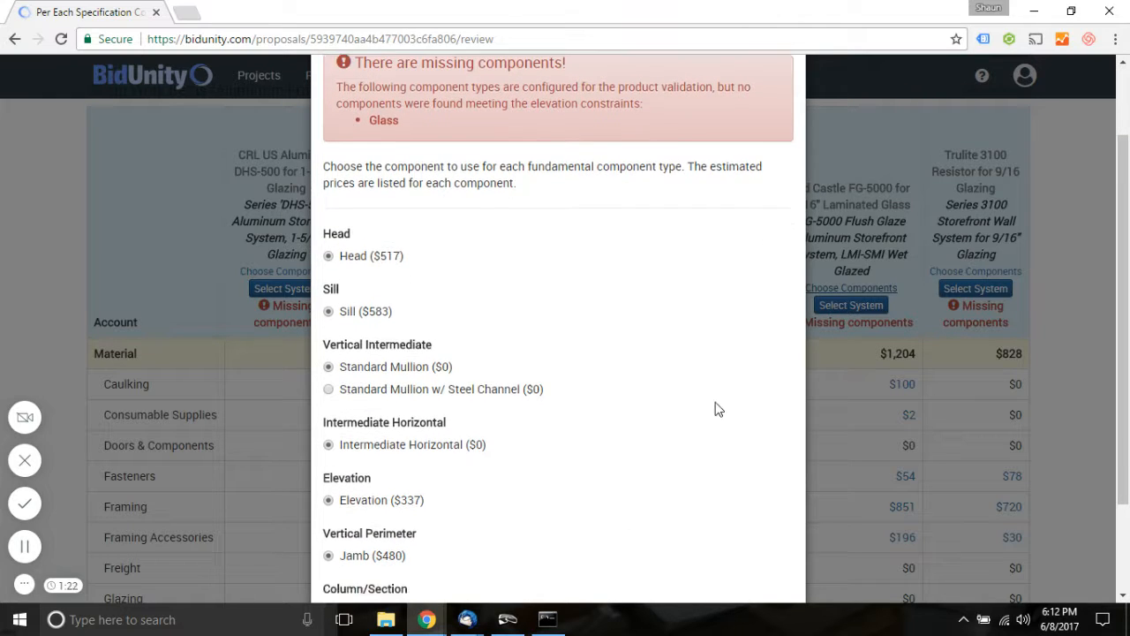
scroll(715, 406, "down", 2)
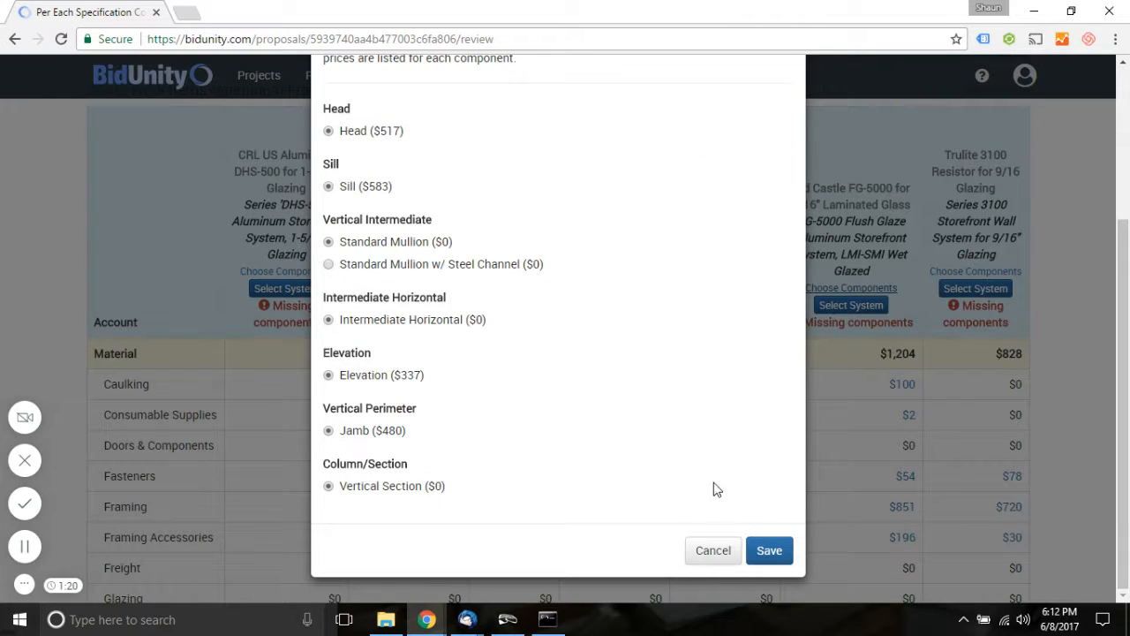
left_click(707, 562)
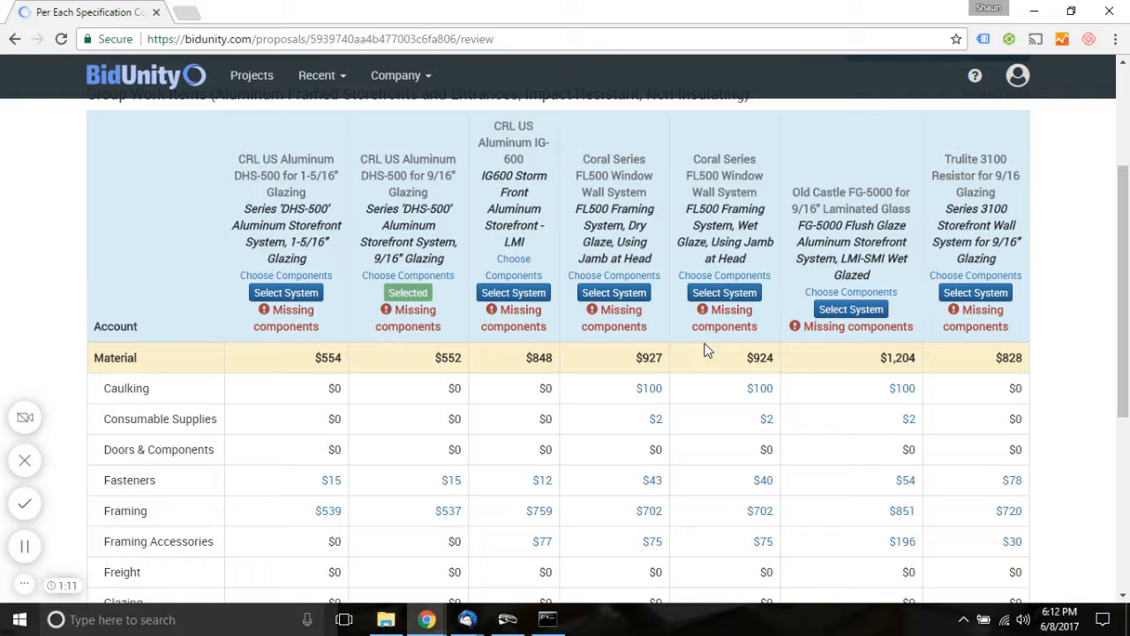
Expand the Framing cost of the Coral Series FL500 dry glaze system, examine its parts, quantities and prices, and collapse it again.
scroll(707, 350, "down", 2)
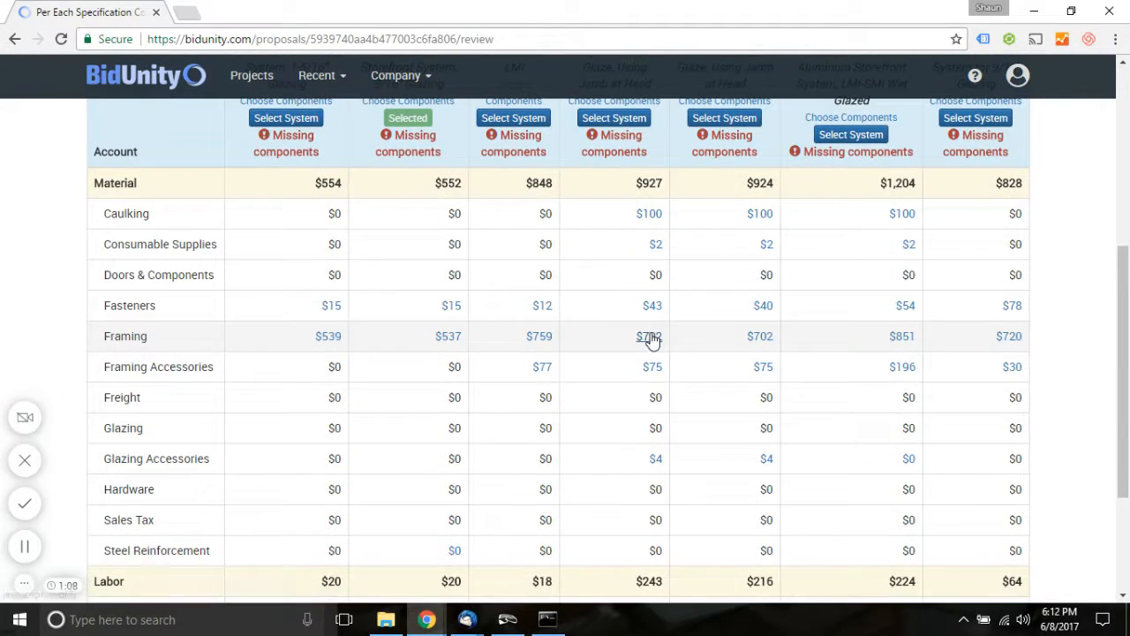
left_click(651, 336)
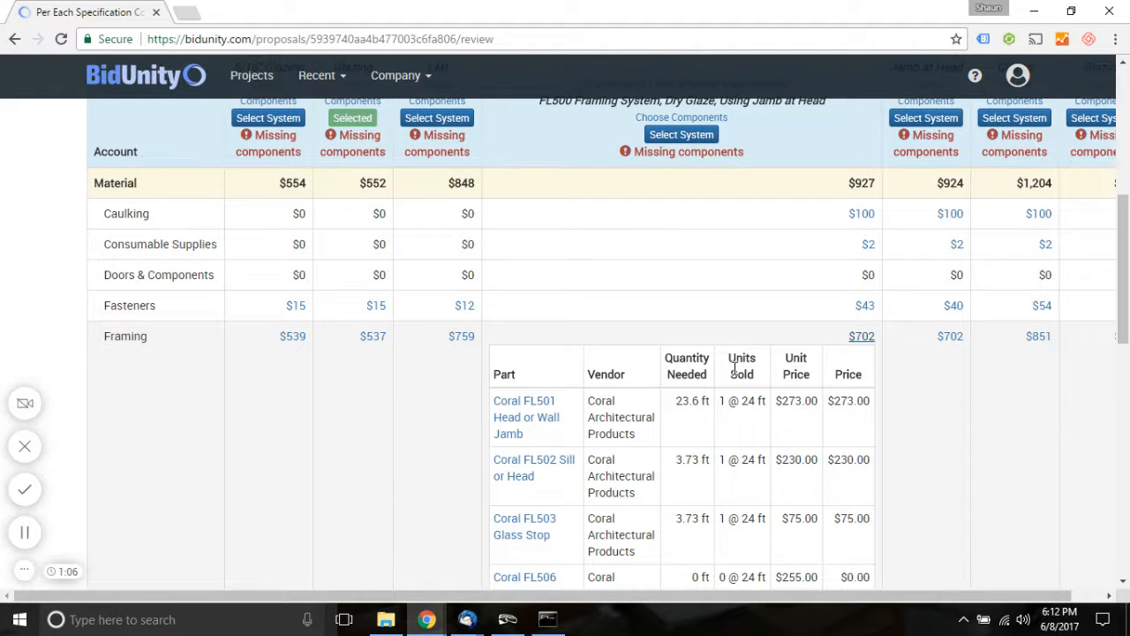
scroll(734, 371, "down", 4)
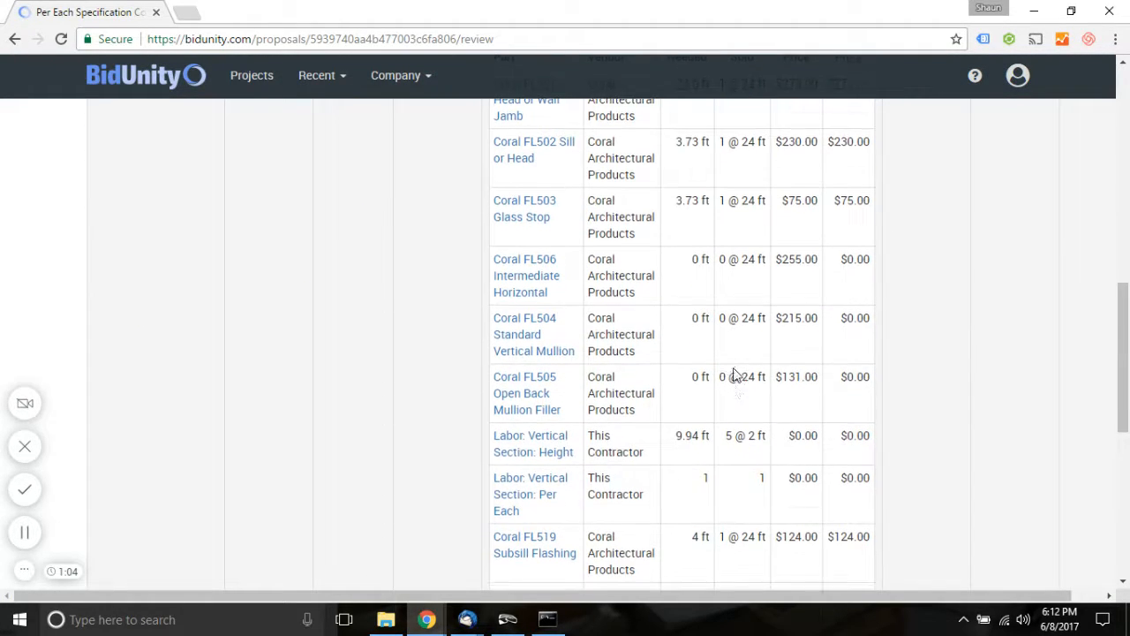
scroll(734, 375, "down", 1)
scroll(734, 376, "up", 1)
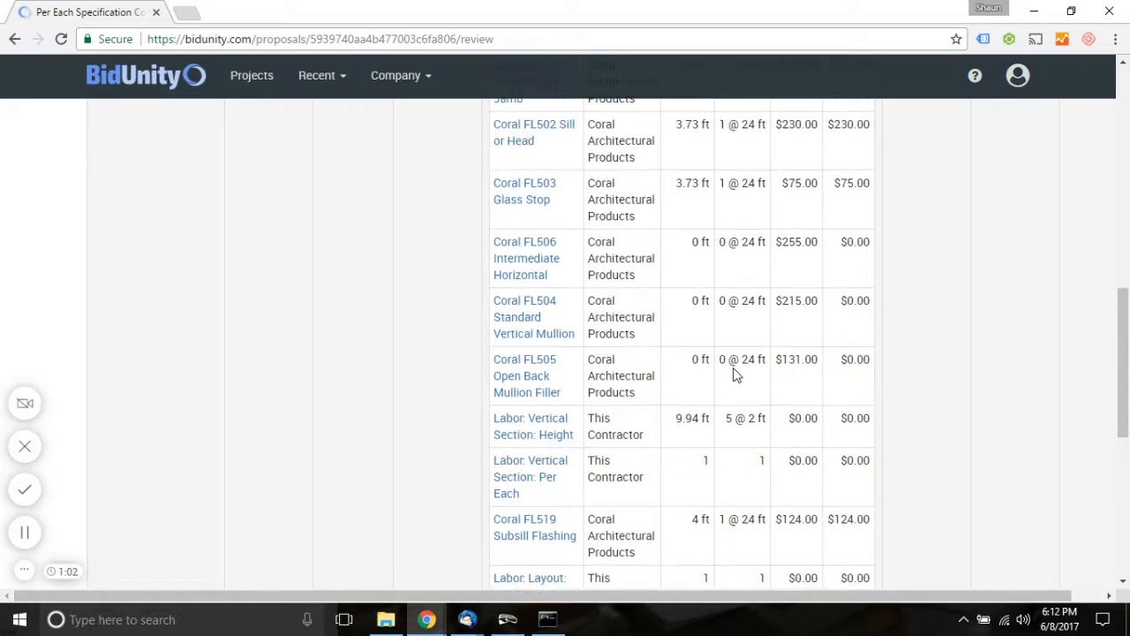
scroll(734, 375, "up", 2)
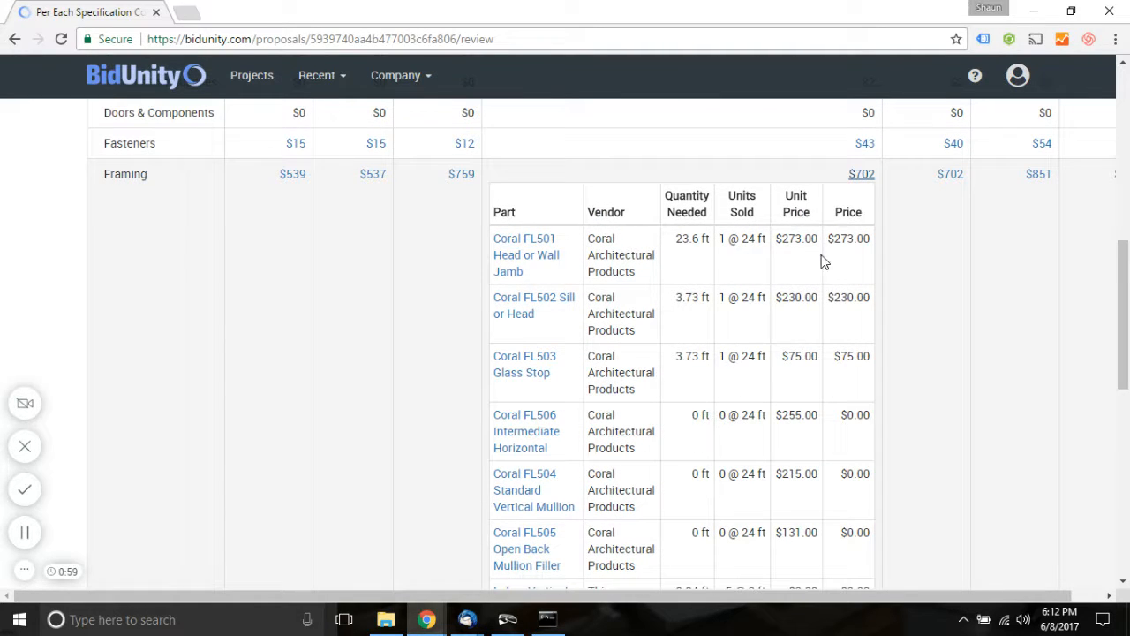
left_click(861, 174)
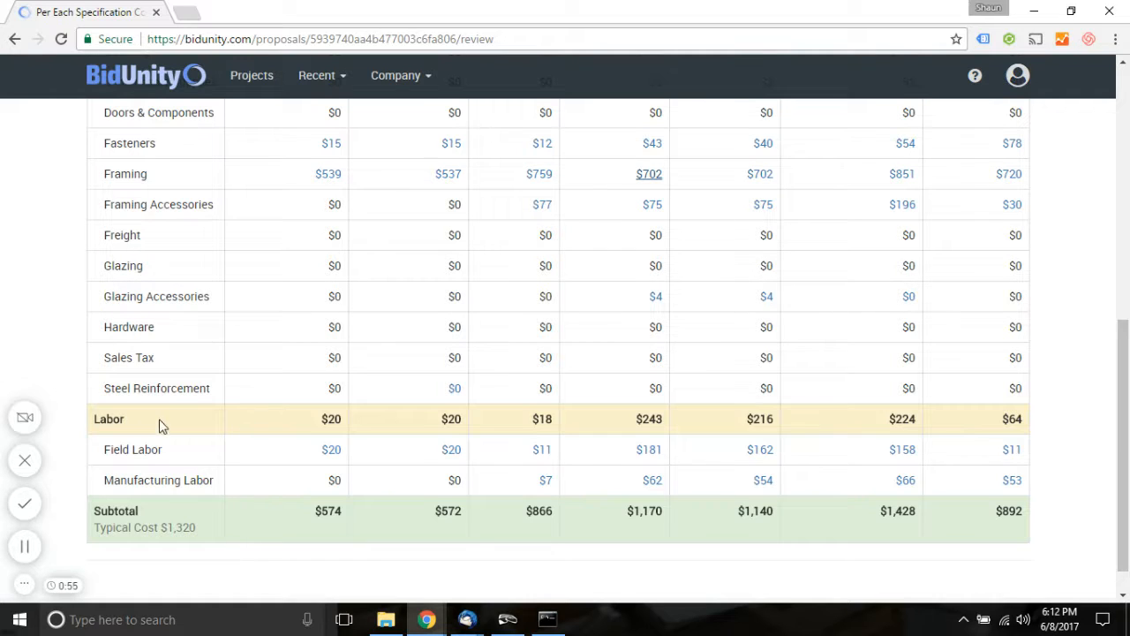